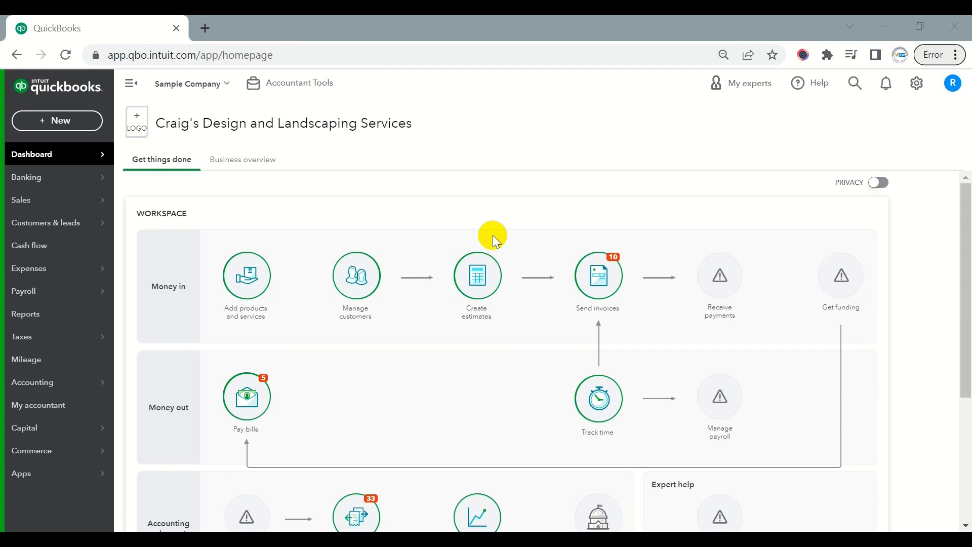
- Open the bank rules list in the Banking section
mouse_move(51, 183)
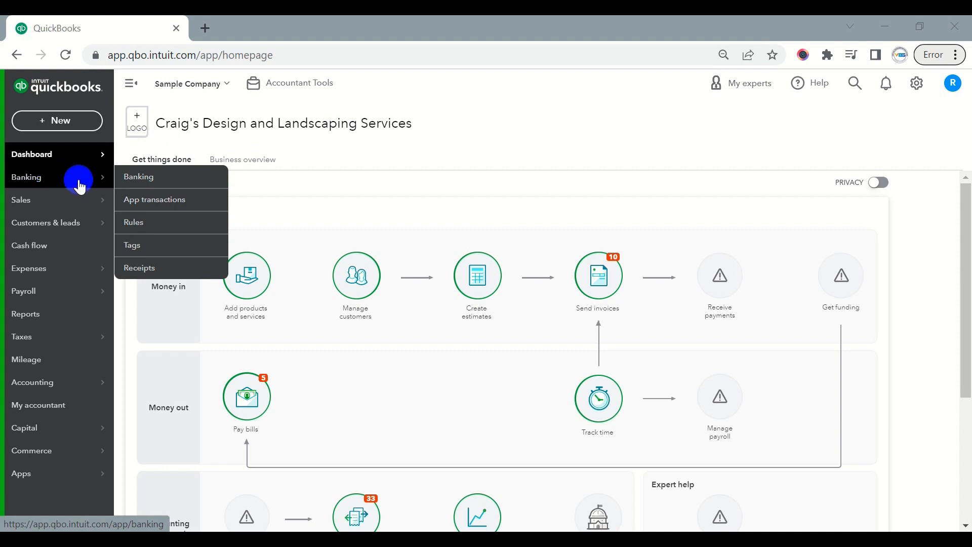
left_click(133, 223)
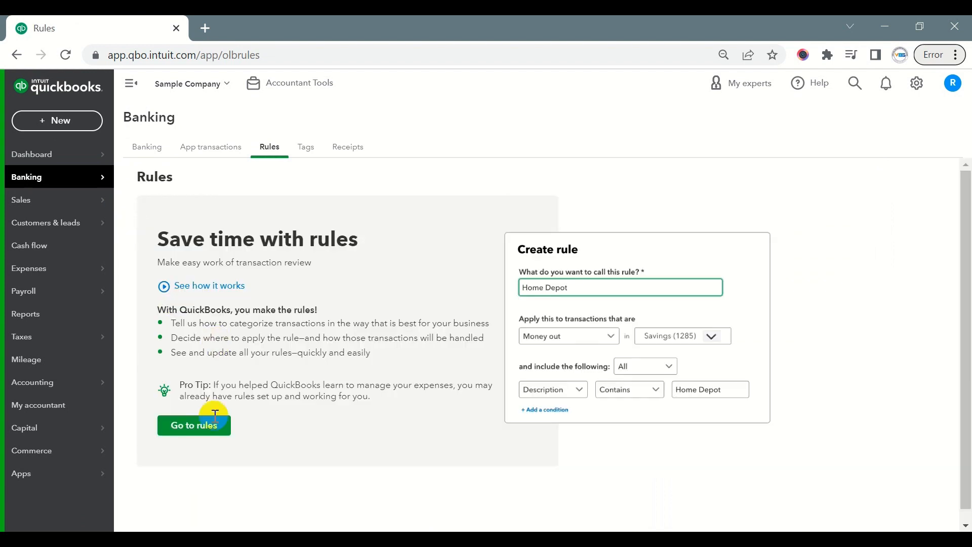
left_click(201, 429)
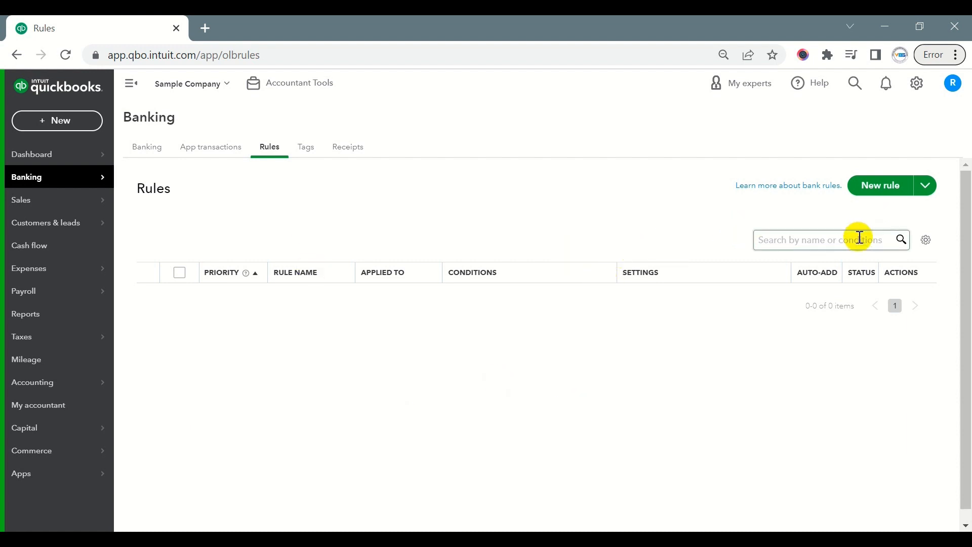
left_click(877, 195)
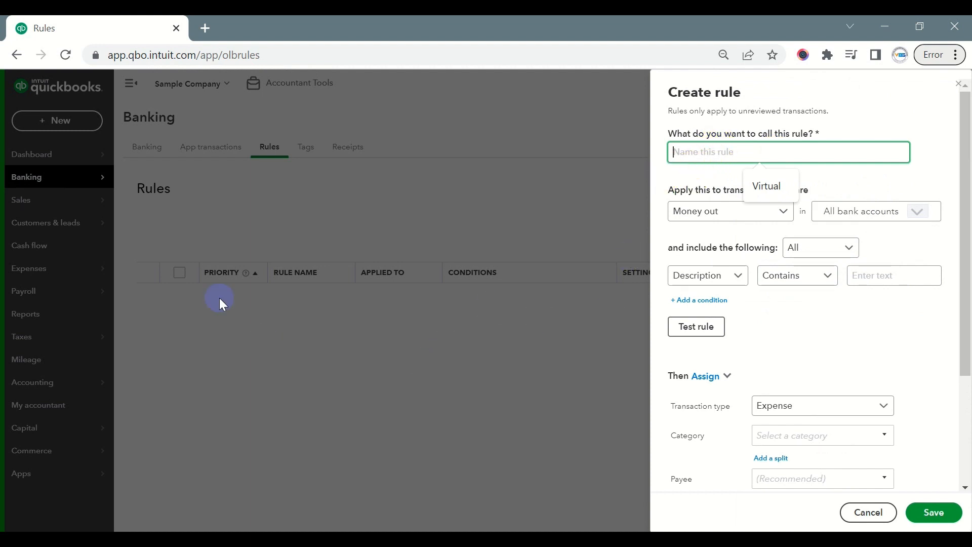
left_click(858, 511)
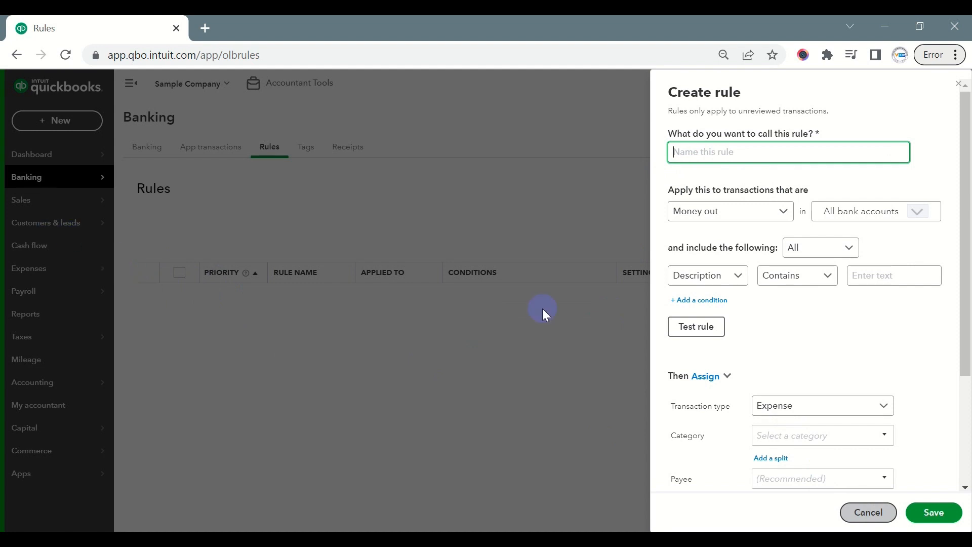
left_click(958, 83)
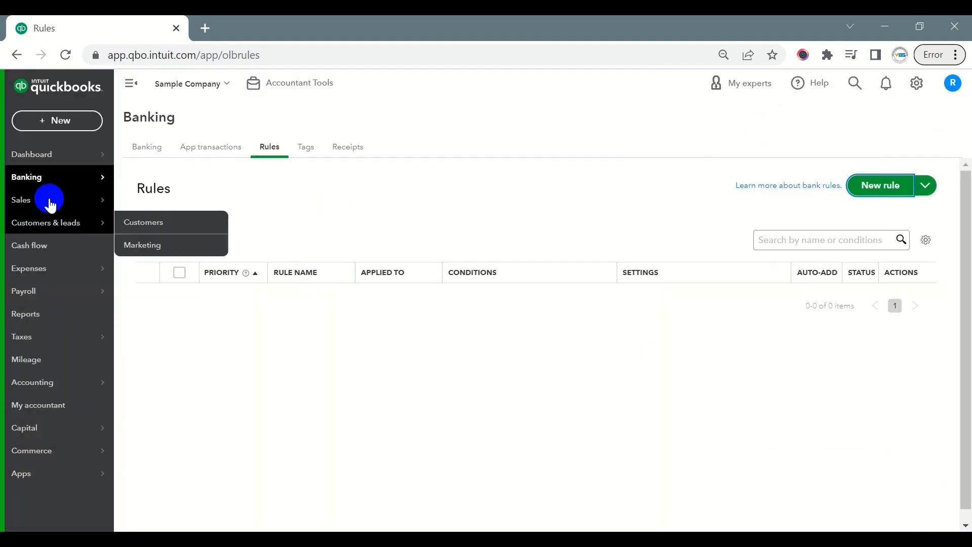
- Look over the Checking account's bank transactions awaiting review, and return to the rules list
mouse_move(39, 178)
left_click(132, 181)
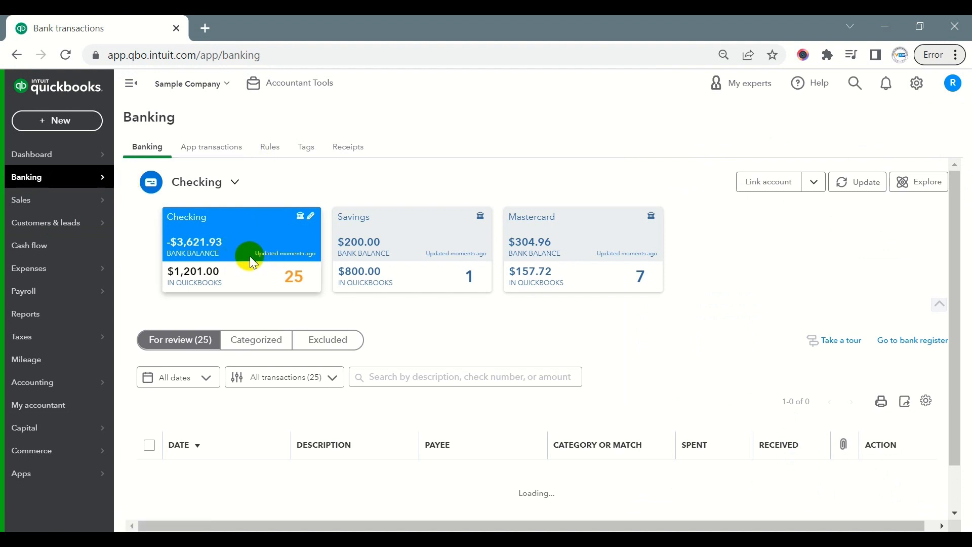
scroll(250, 256, "down", 1)
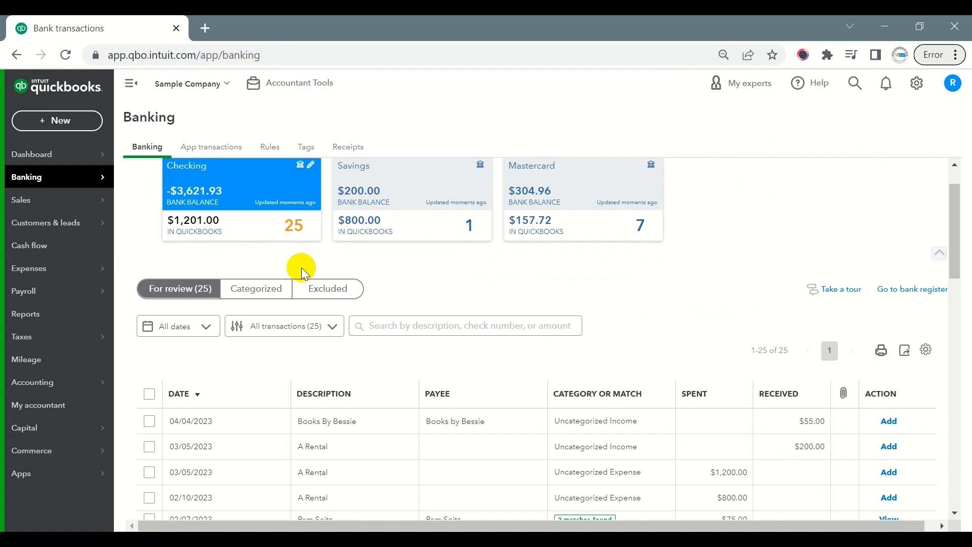
scroll(310, 300, "down", 2)
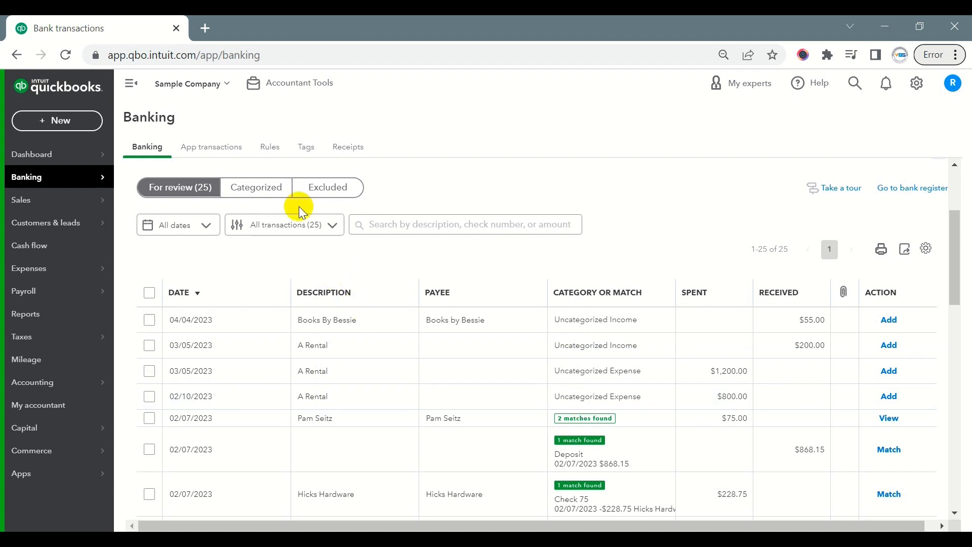
left_click(271, 150)
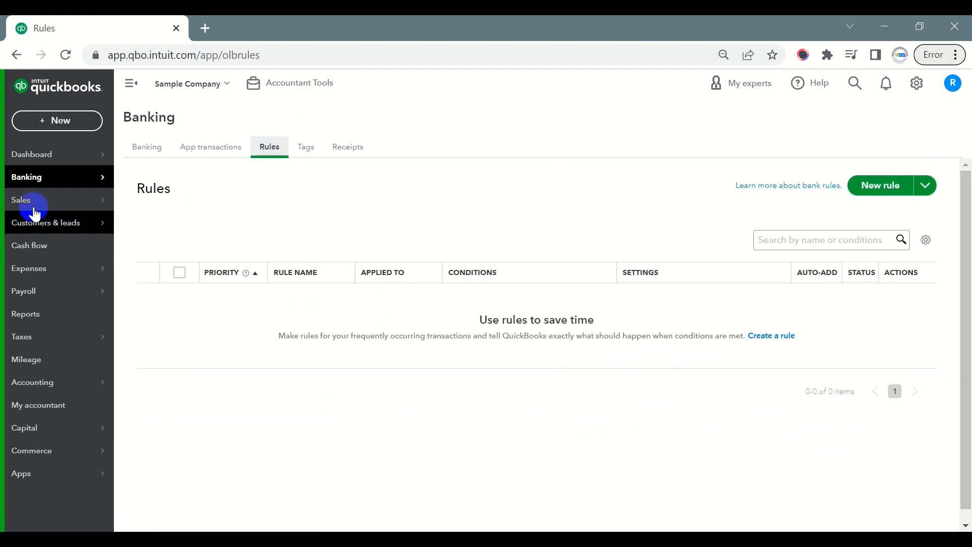
- In the bank transactions table settings, enable Copy bank detail to memo and Show bank details
mouse_move(32, 187)
left_click(126, 178)
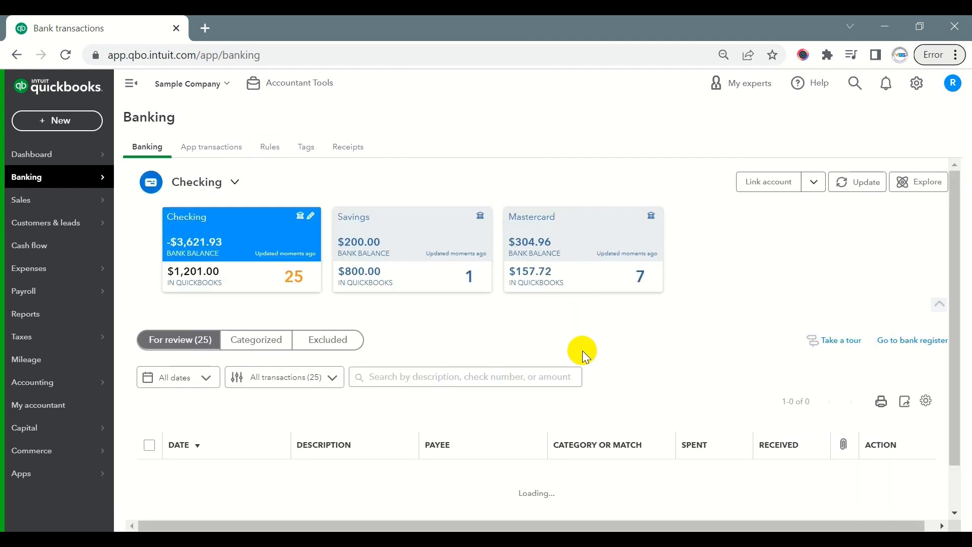
scroll(562, 349, "down", 1)
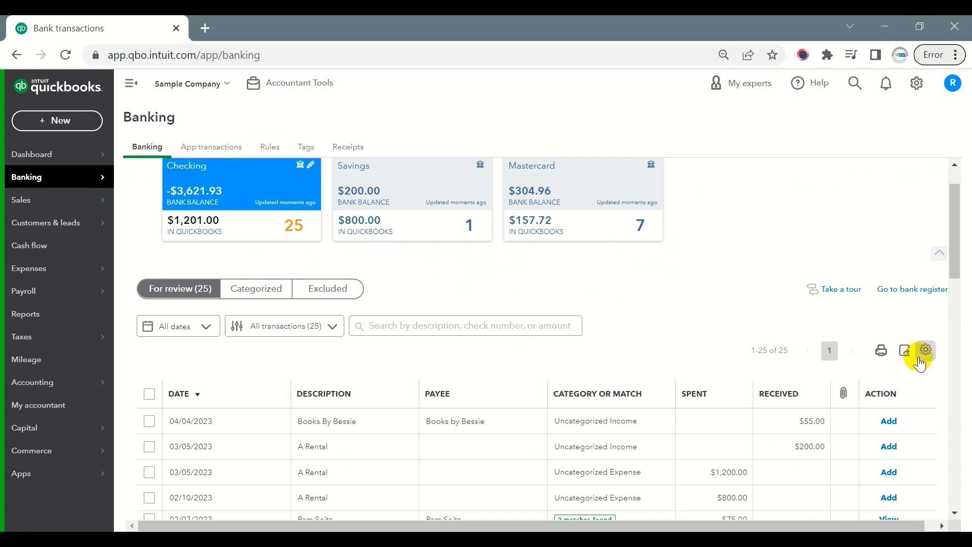
left_click(923, 351)
scroll(863, 355, "down", 4)
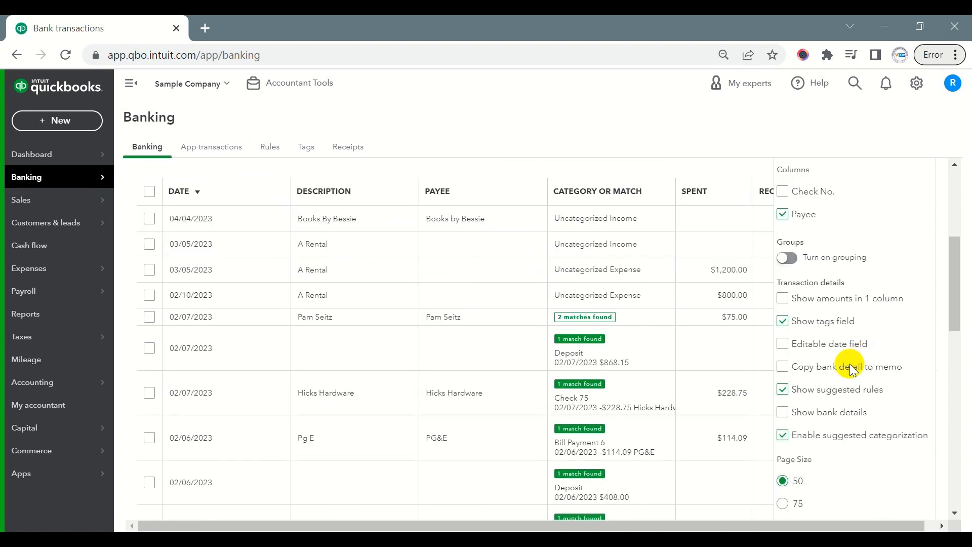
left_click(783, 368)
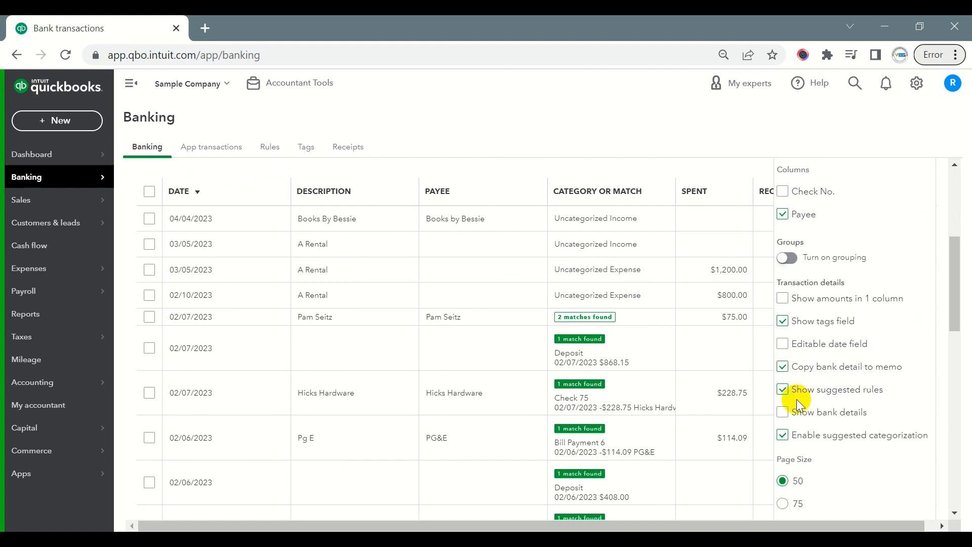
left_click(779, 420)
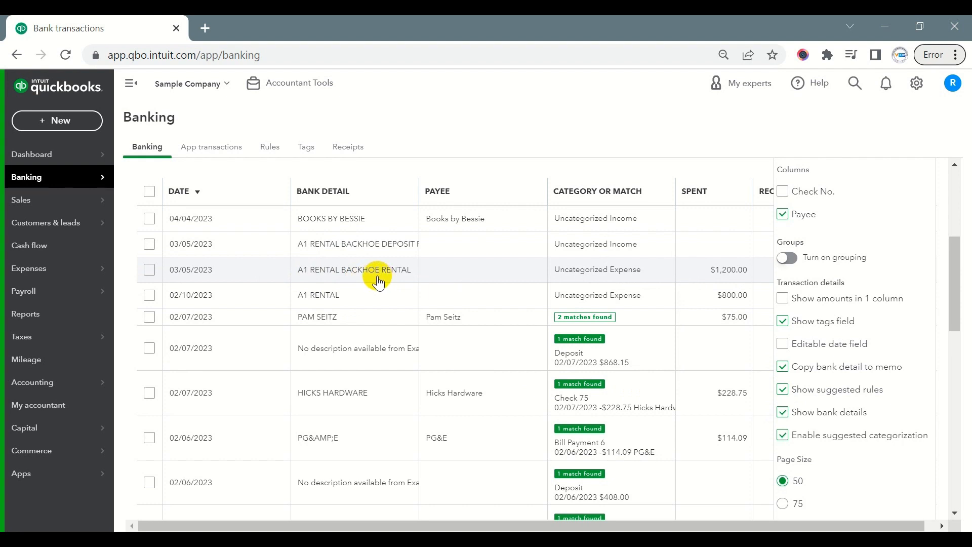
- Return to the rules list and start a new rule named "A1 Rental"
scroll(380, 276, "up", 5)
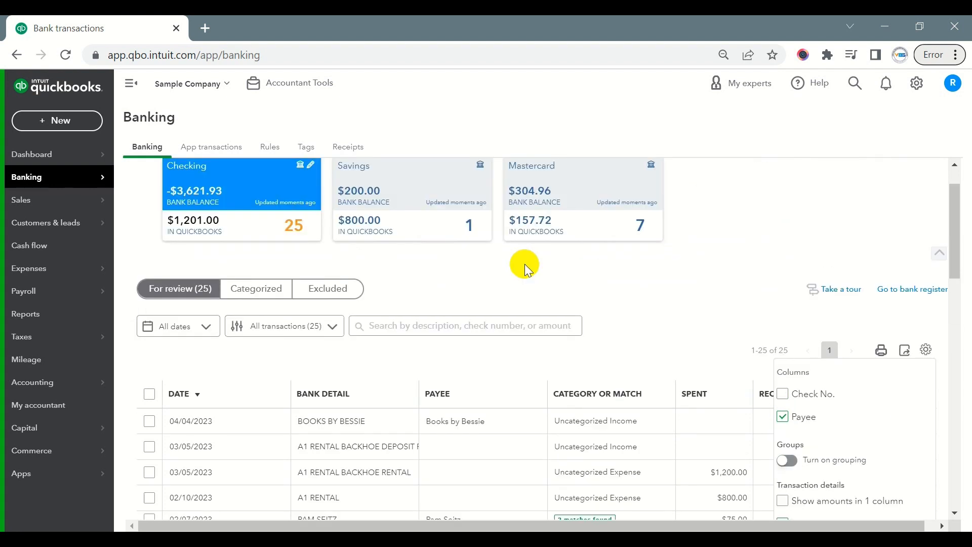
left_click(272, 149)
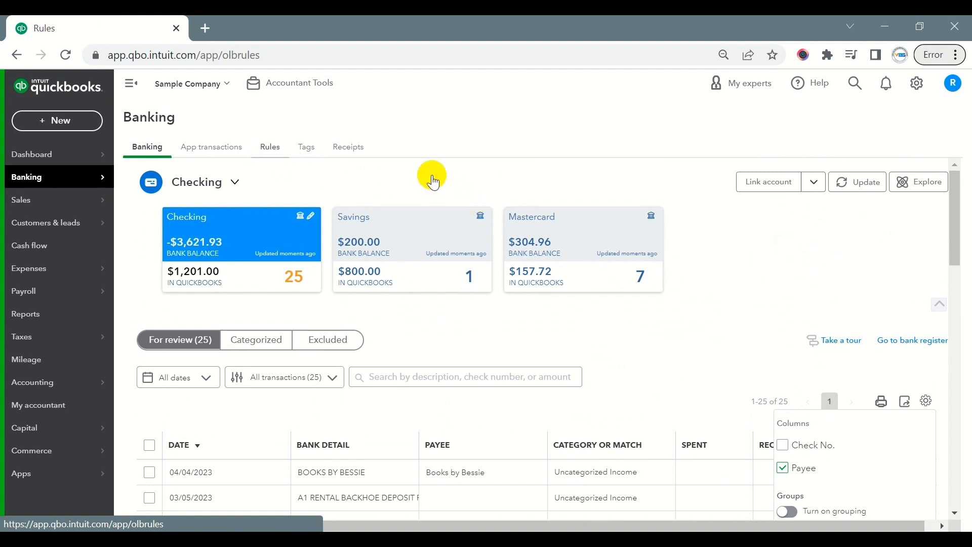
left_click(273, 154)
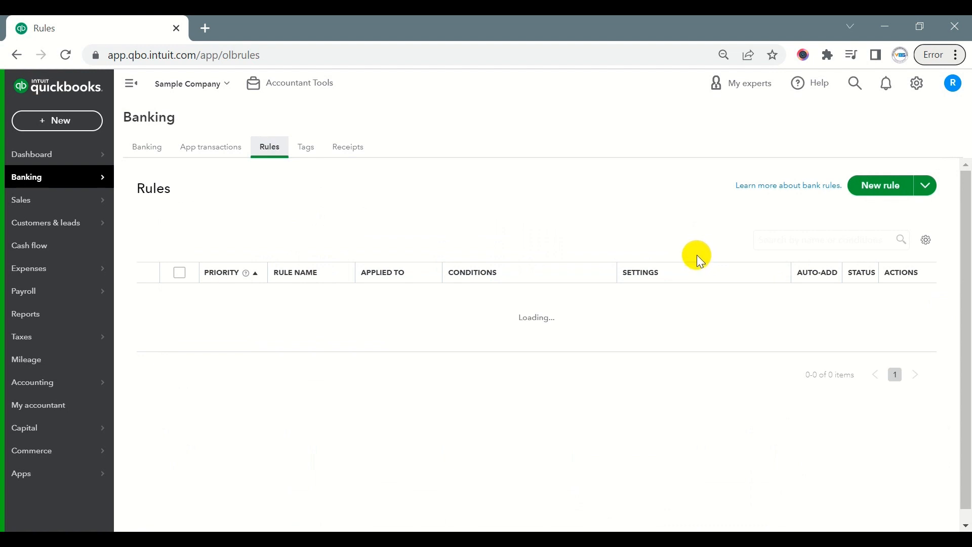
left_click(877, 186)
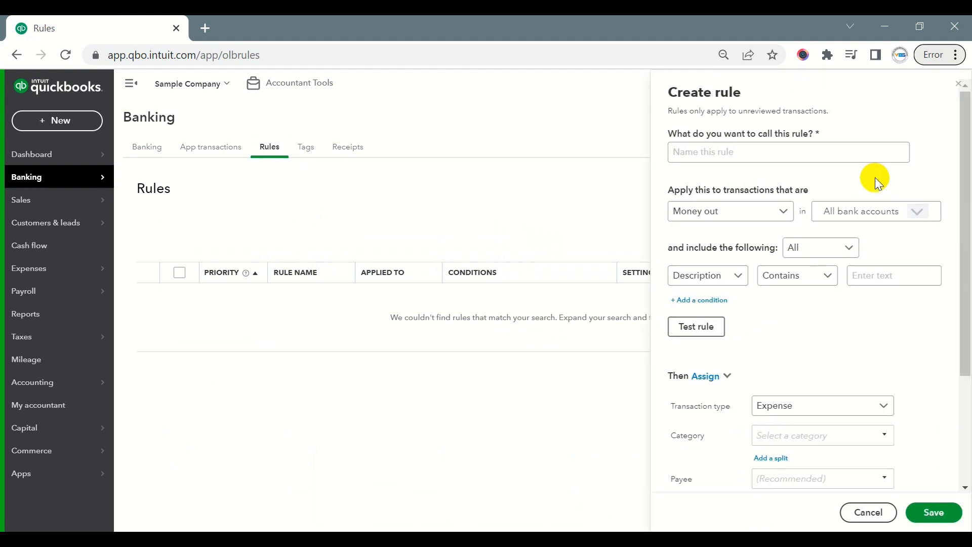
left_click(730, 150)
type("A1 Re")
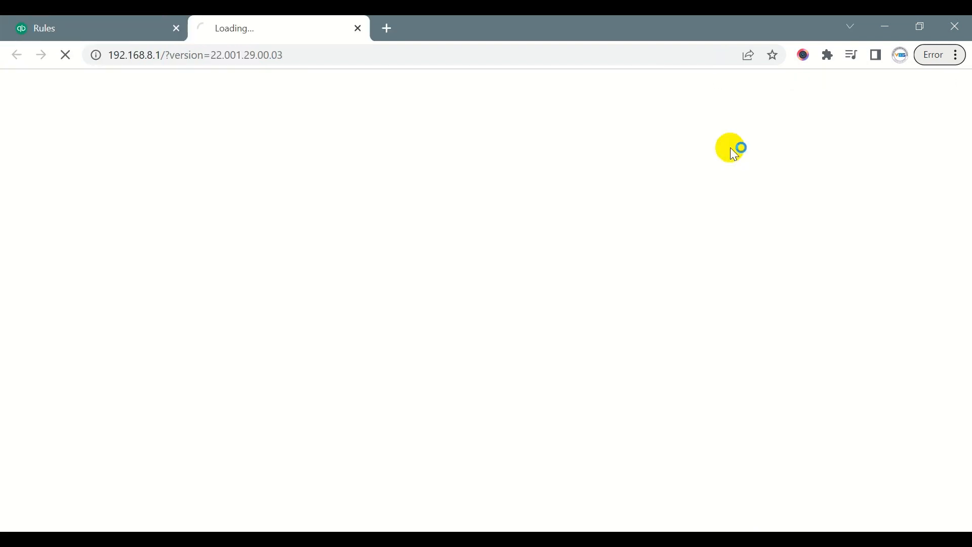
left_click(134, 20)
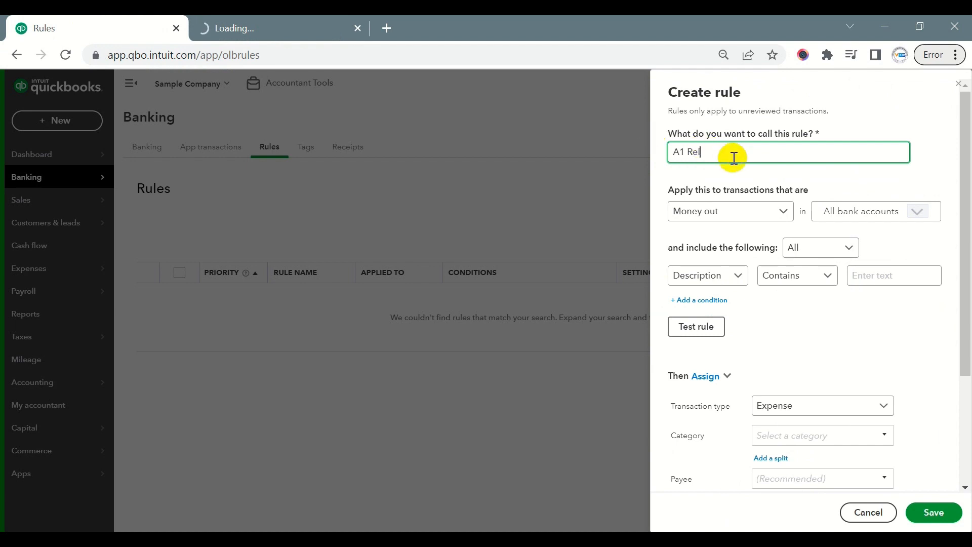
type("ntal")
- Make the rule match Any condition, and set its condition to Bank text Contains "A1 Rental"
left_click(849, 214)
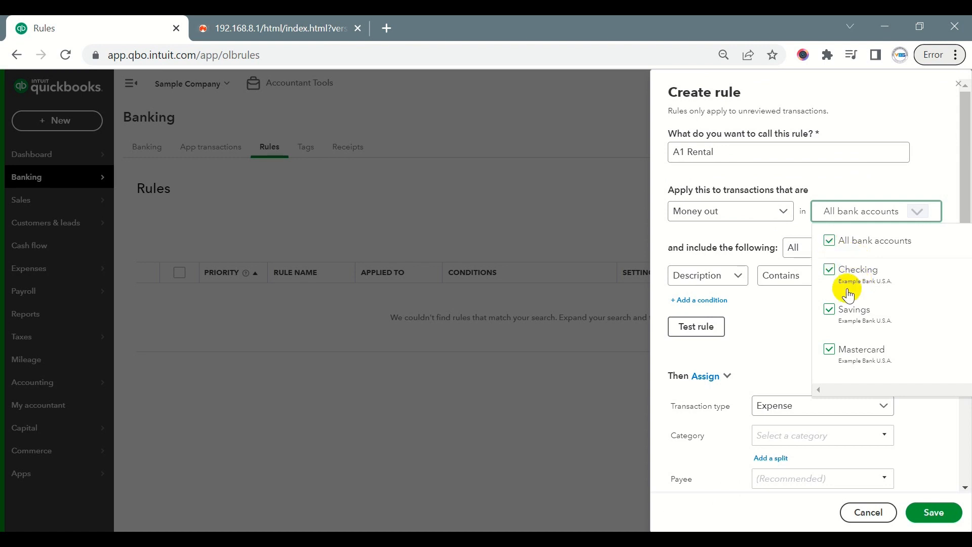
left_click(781, 231)
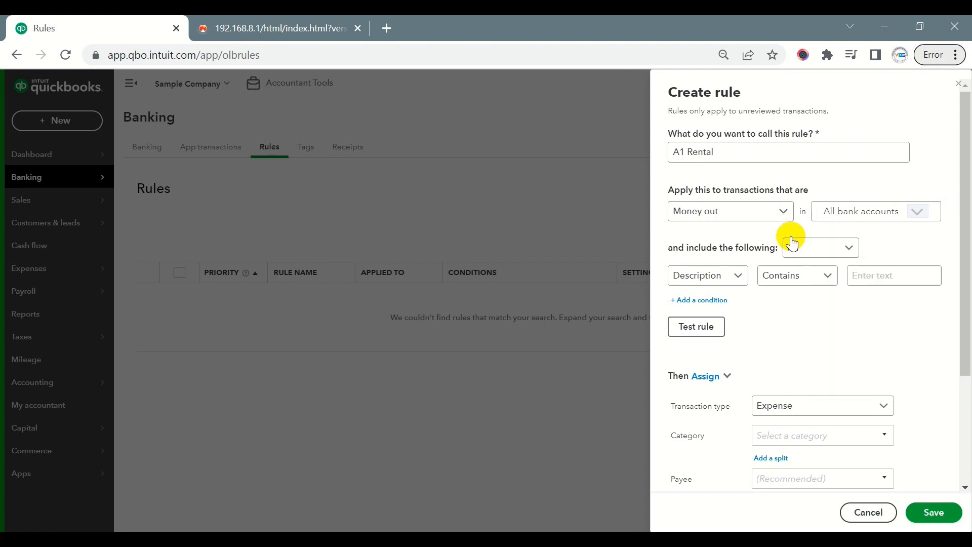
left_click(848, 253)
left_click(813, 278)
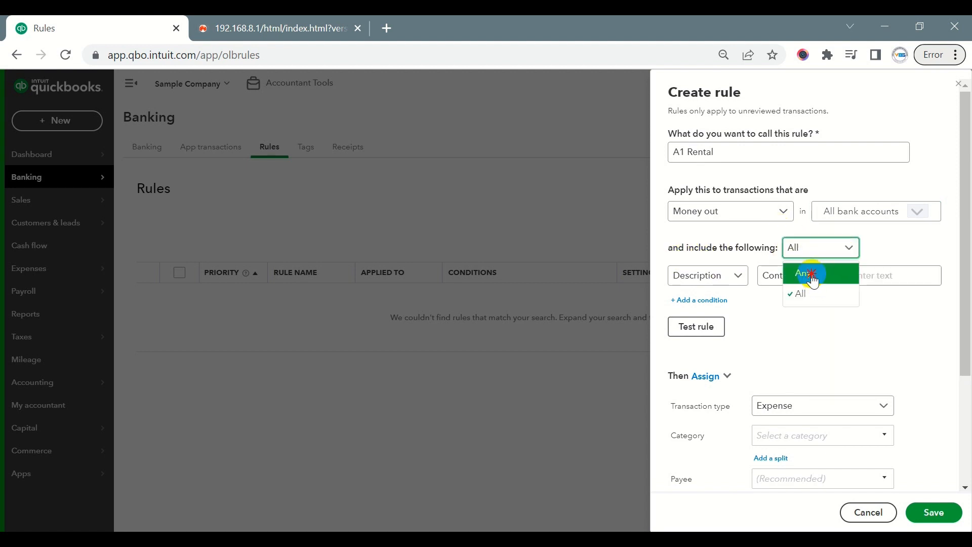
left_click(732, 284)
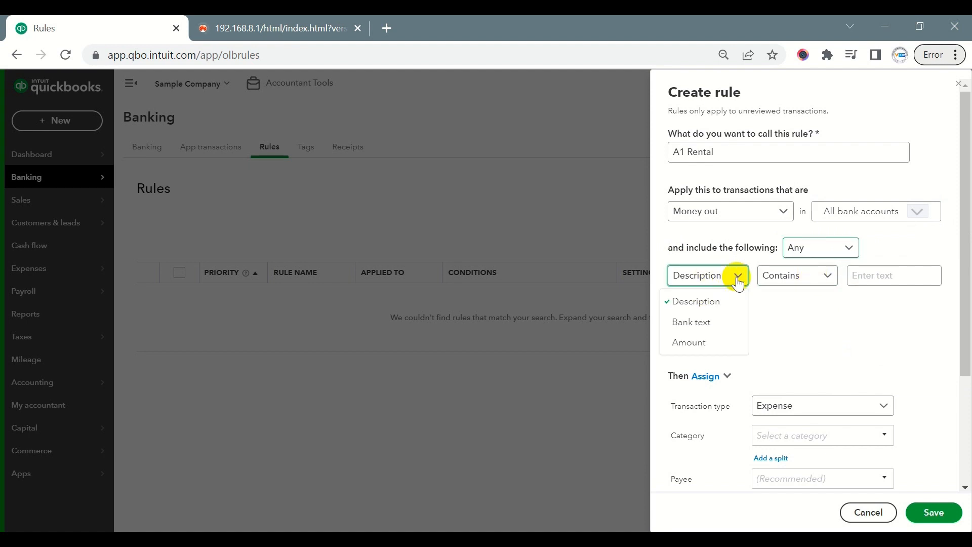
left_click(707, 322)
left_click(854, 283)
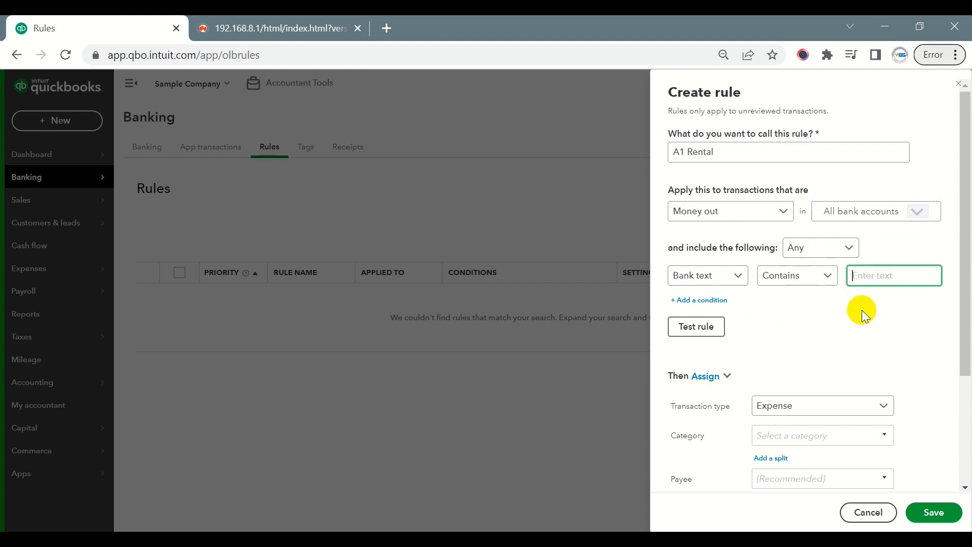
type("A1 Rental")
- Test the A1 Rental rule against the unreviewed transactions
scroll(863, 316, "down", 2)
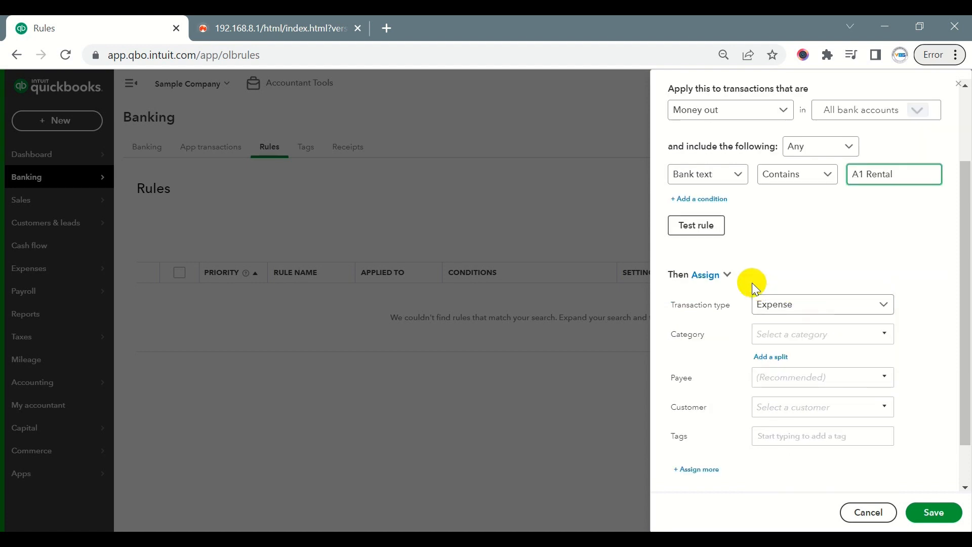
left_click(706, 232)
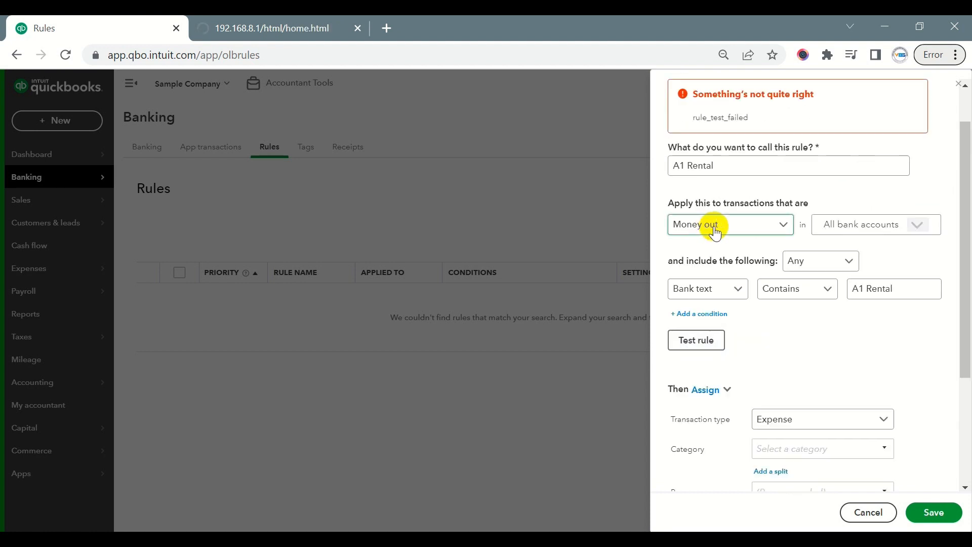
scroll(733, 250, "down", 2)
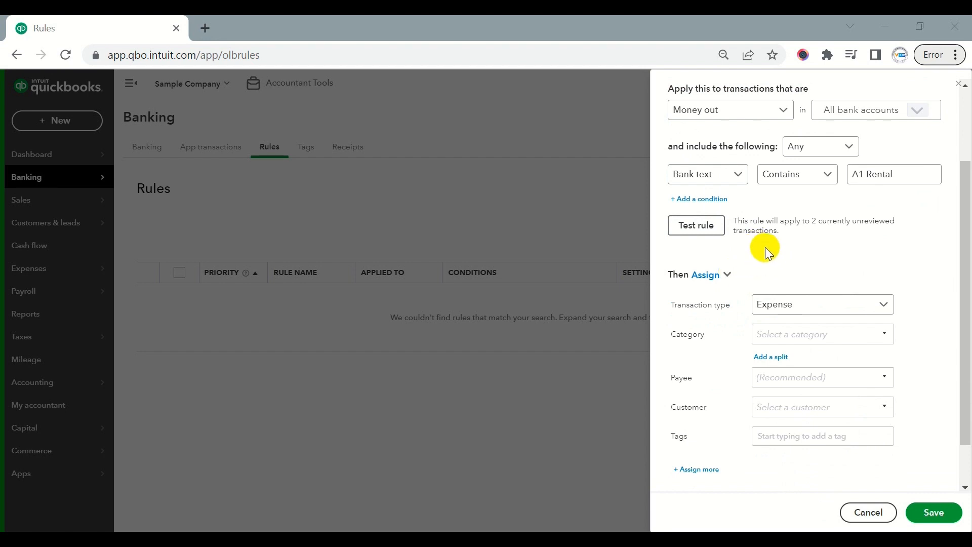
scroll(761, 247, "up", 2)
scroll(758, 249, "down", 2)
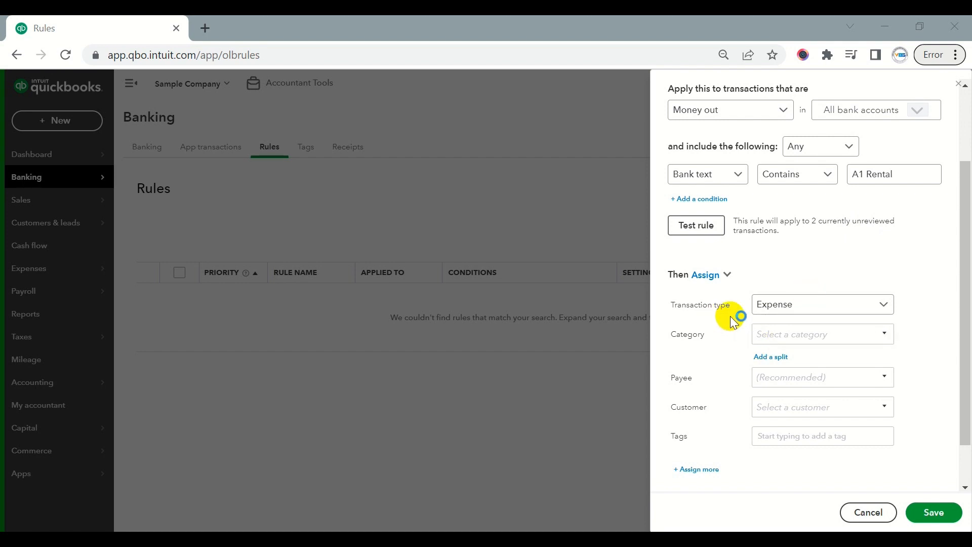
- Check the rule's transaction type options, keeping Expense, and close the stray browser tab
left_click(881, 307)
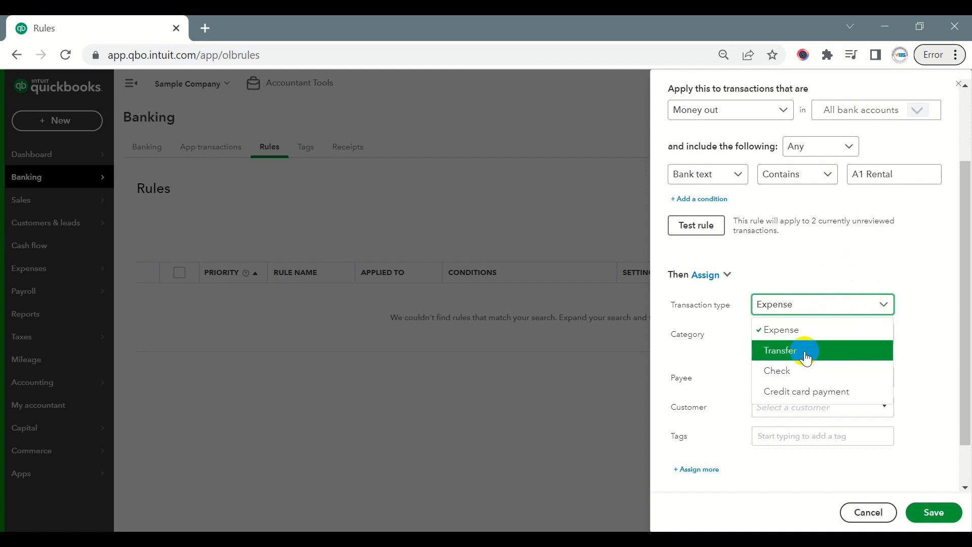
left_click(845, 376)
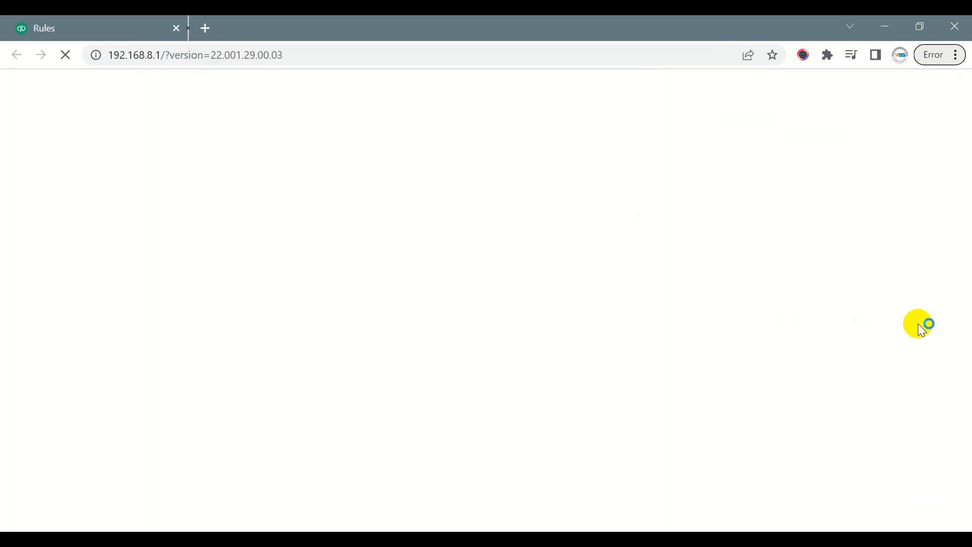
left_click(108, 23)
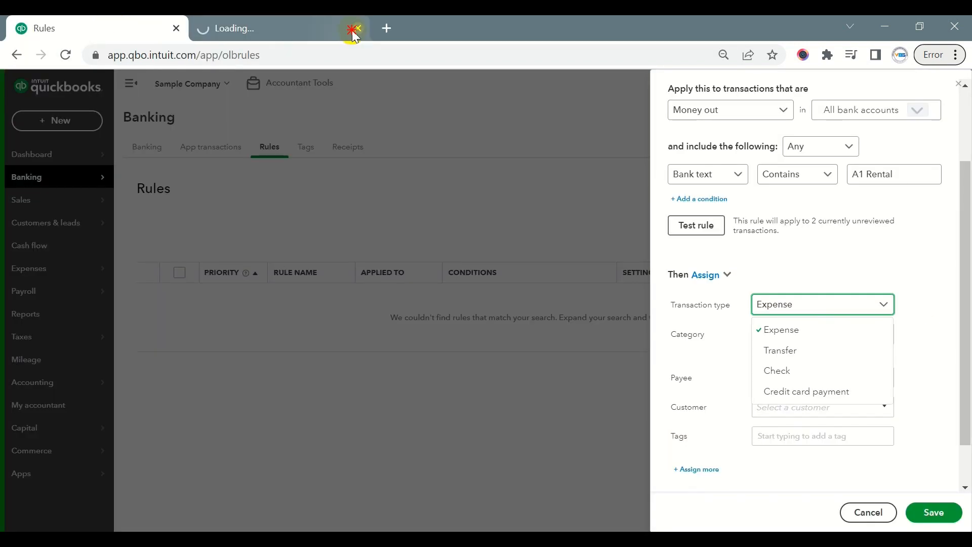
left_click(358, 28)
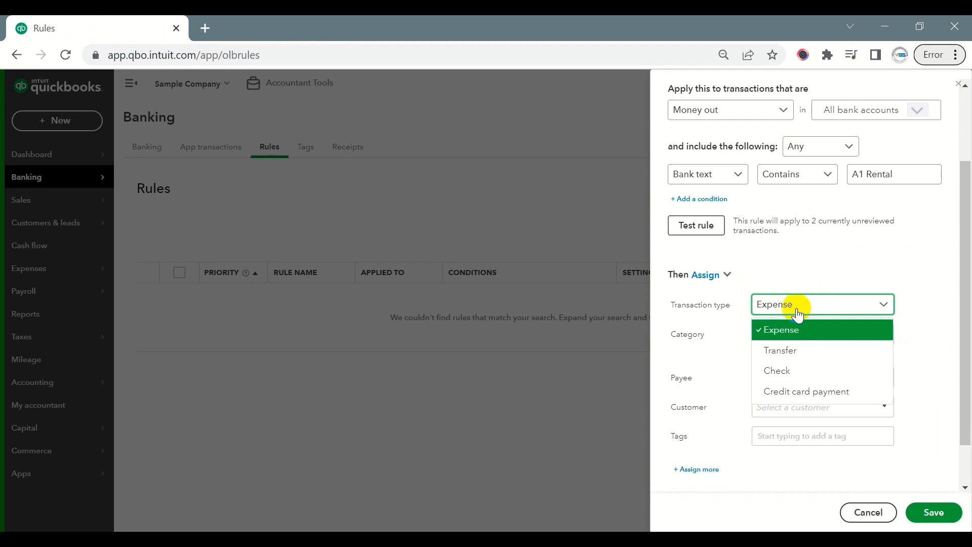
left_click(867, 255)
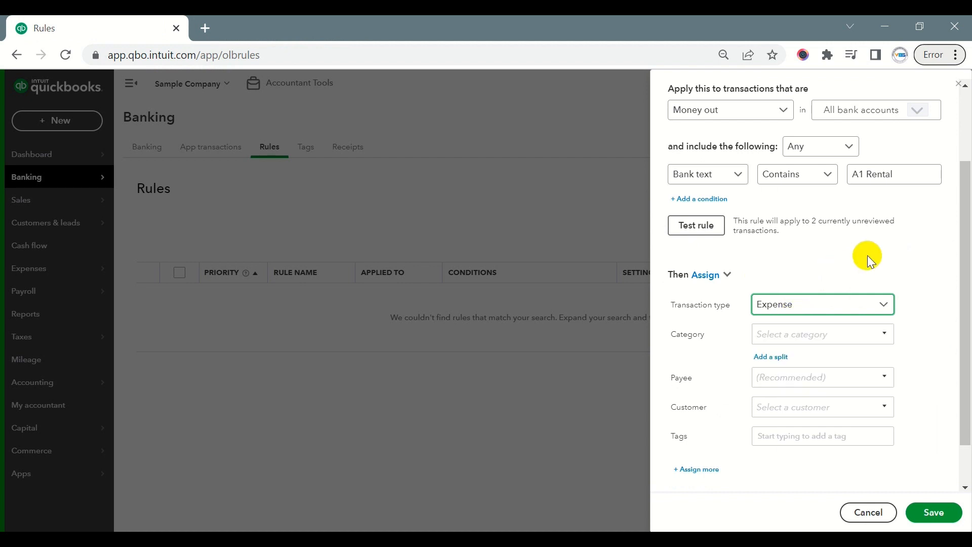
- Set the rule's category to the Equipment Rental expense account
left_click(801, 334)
type("R")
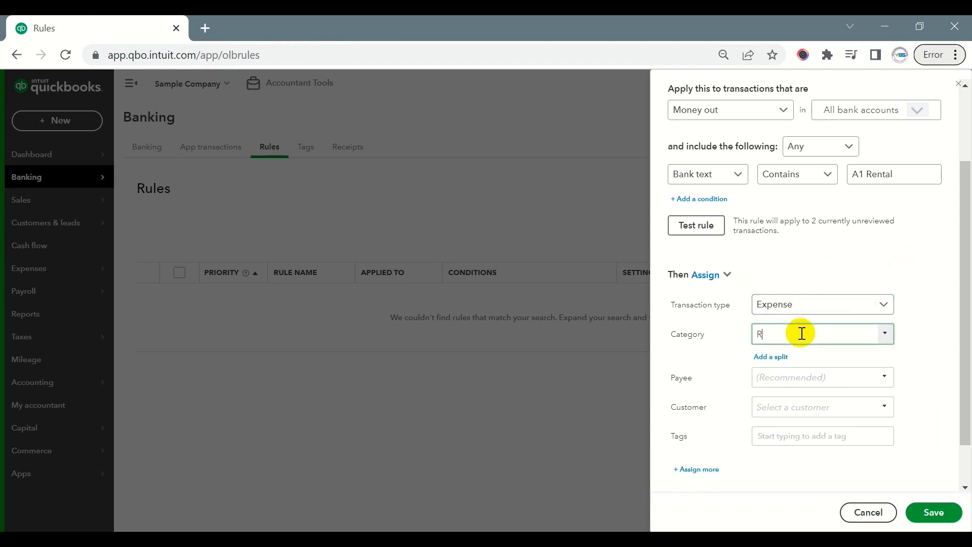
type("en")
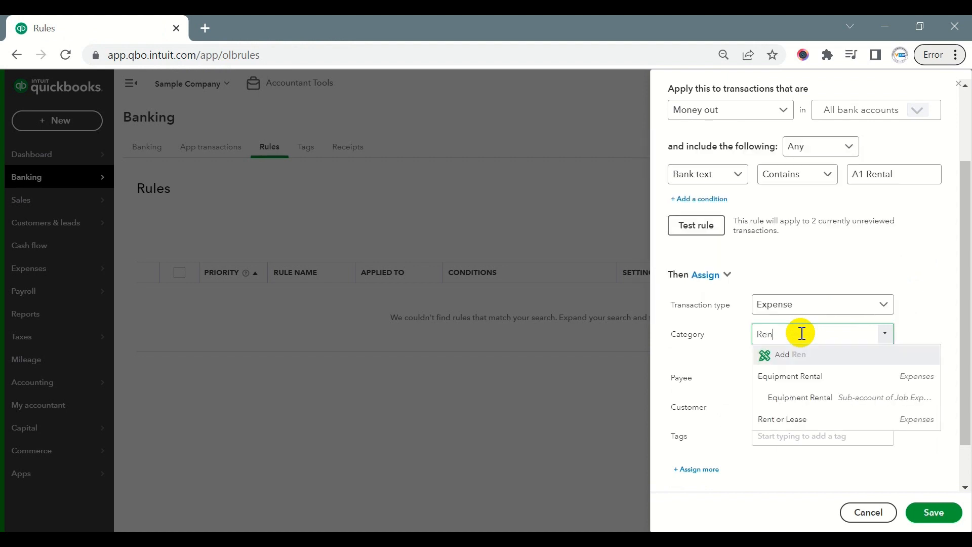
left_click(800, 384)
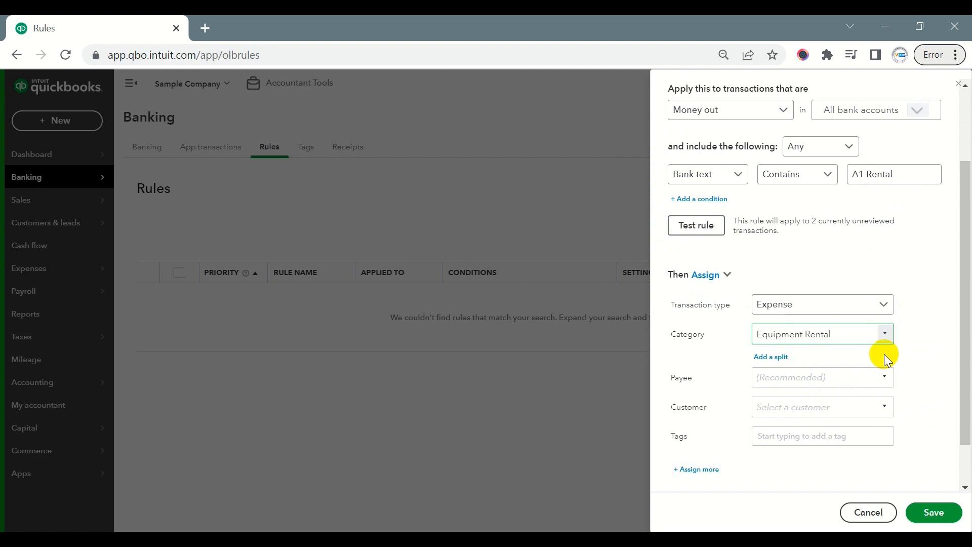
- Add "A1 Renatal" as a new payee and assign it to the rule
left_click(804, 377)
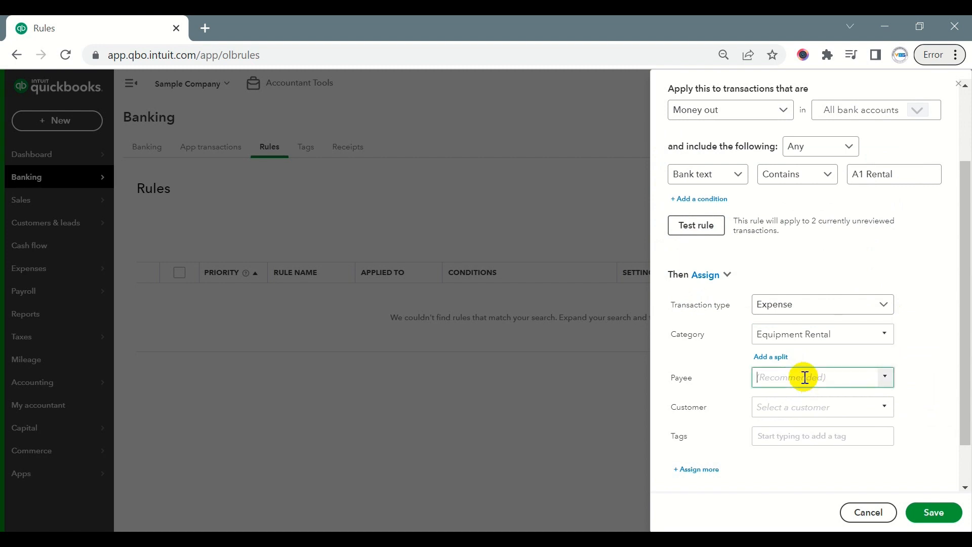
type("A1")
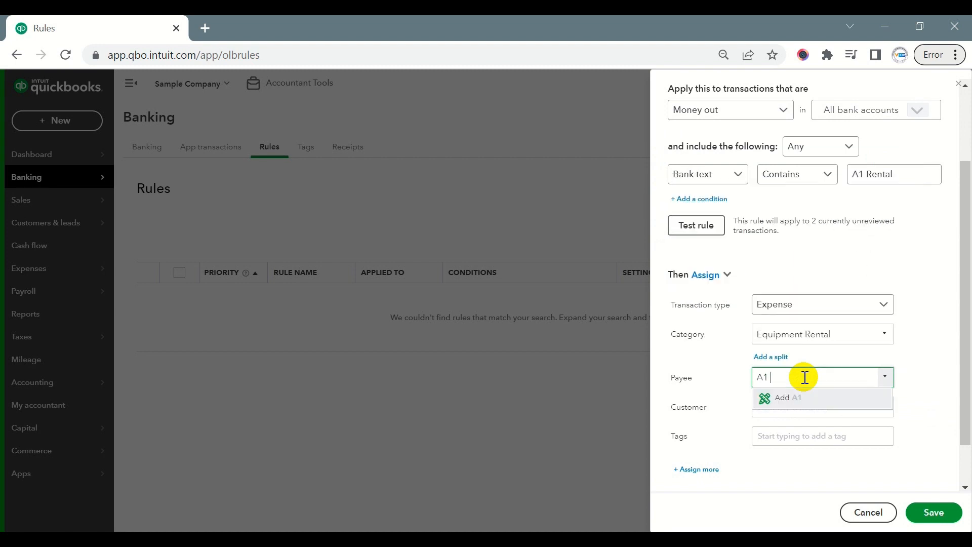
type(" r")
key("BackSpace")
type("Rental")
left_click(815, 397)
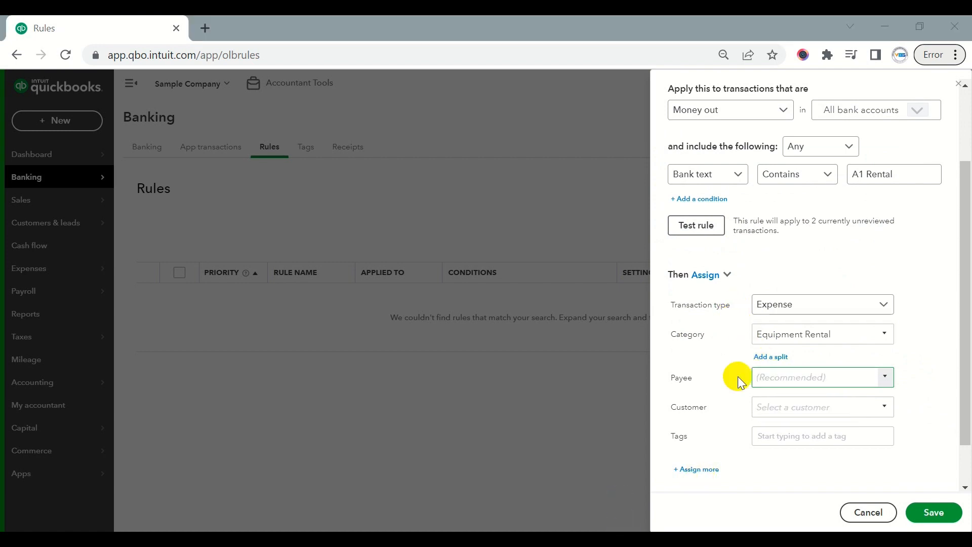
type("A1 Renatal")
- Leave the customer and tags empty, turn off Auto-add, and save the A1 Rental rule
scroll(809, 377, "down", 1)
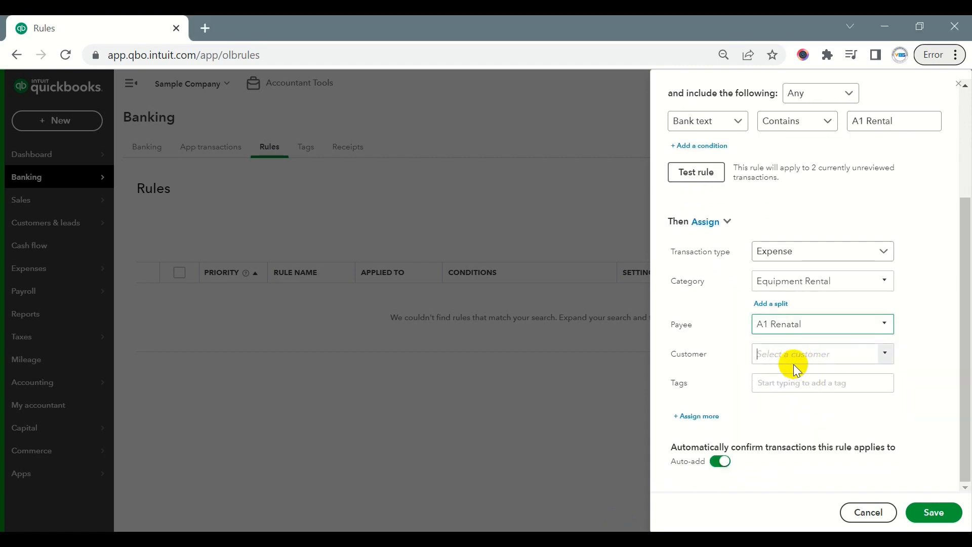
left_click(789, 357)
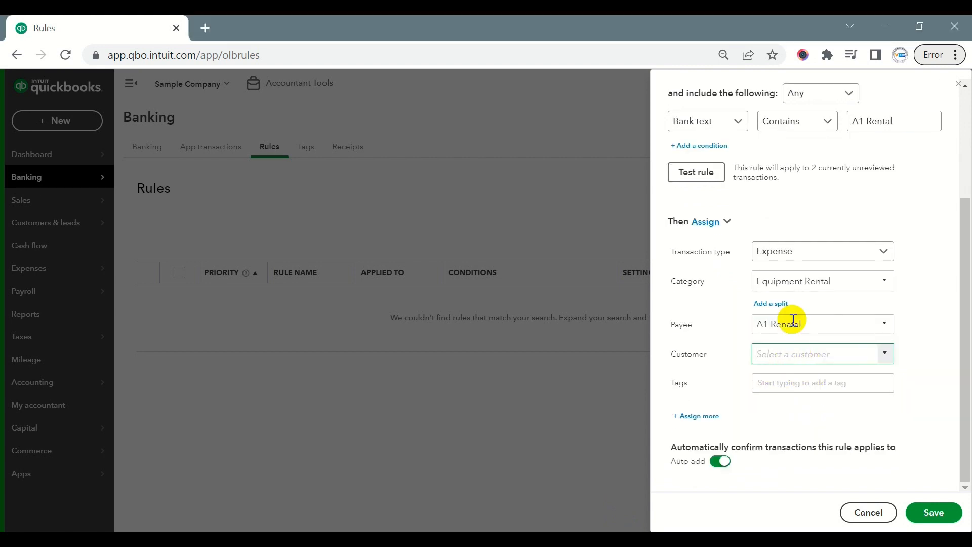
key("Tab")
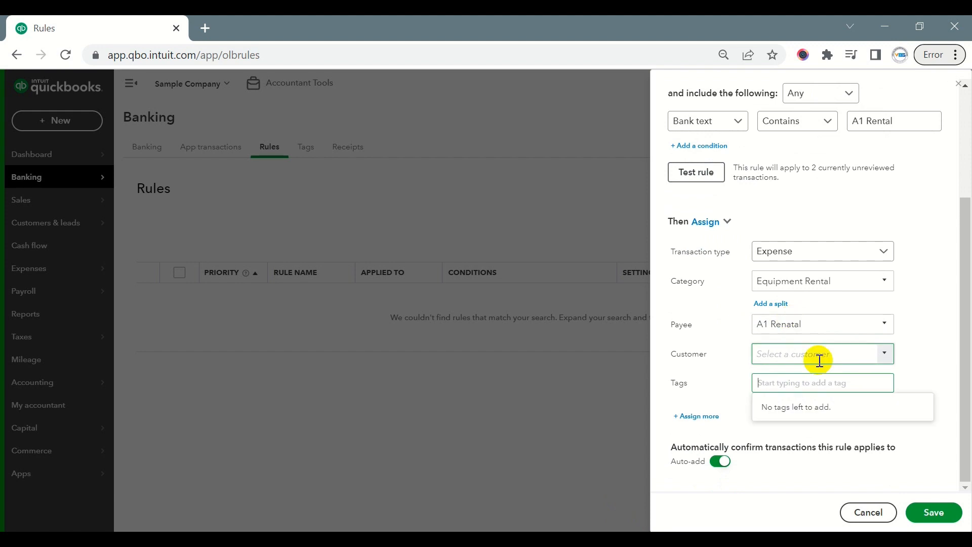
left_click(718, 468)
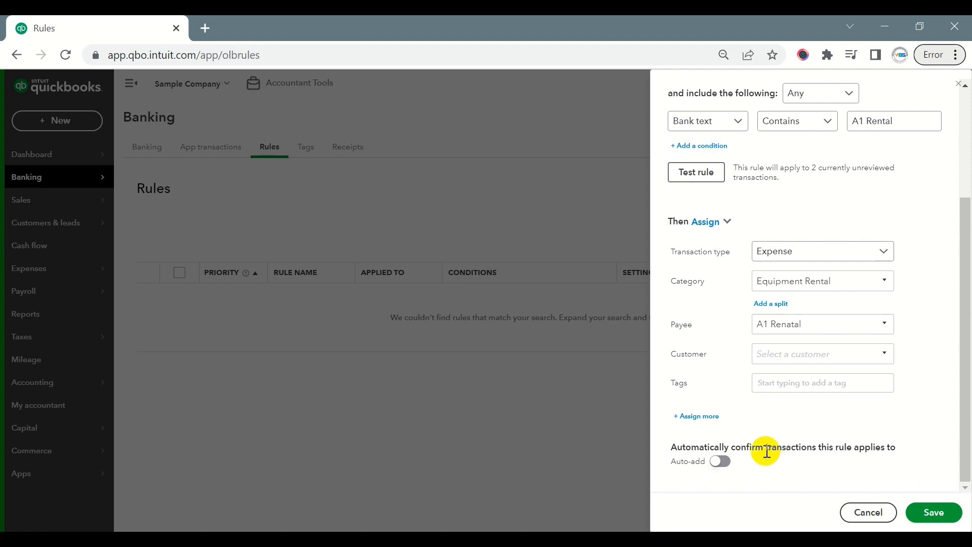
left_click(936, 513)
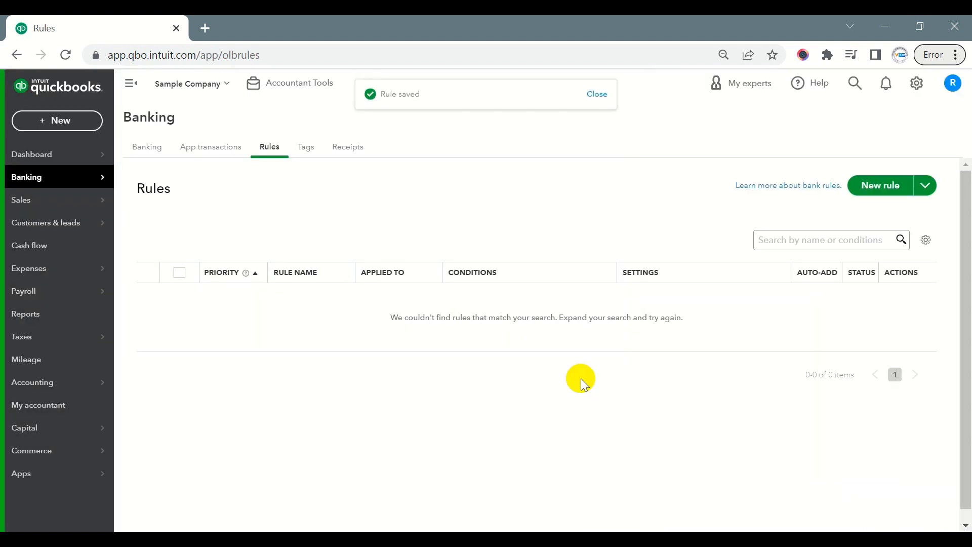
- In the Checking account's transactions for review, select the two A Rental expenses matched by the rule and accept them
left_click(24, 185)
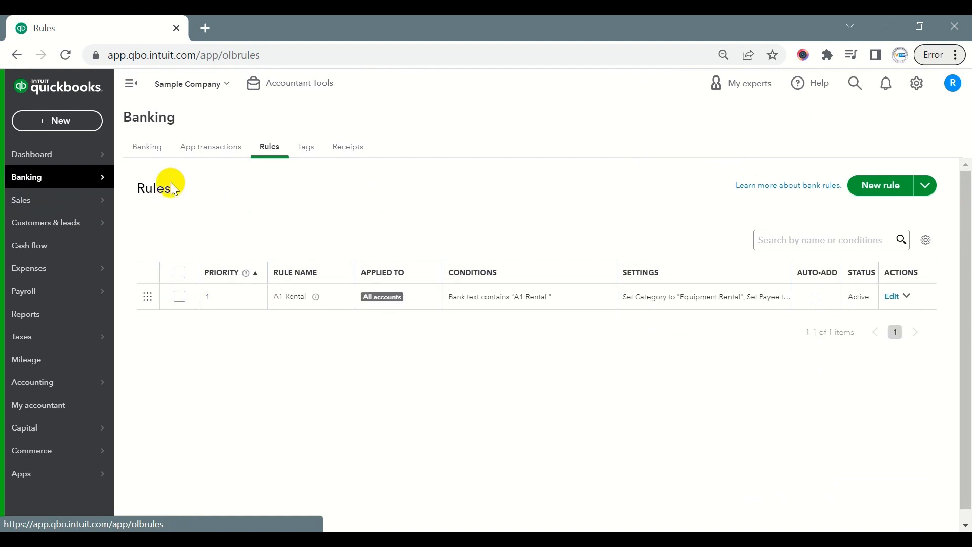
left_click(147, 147)
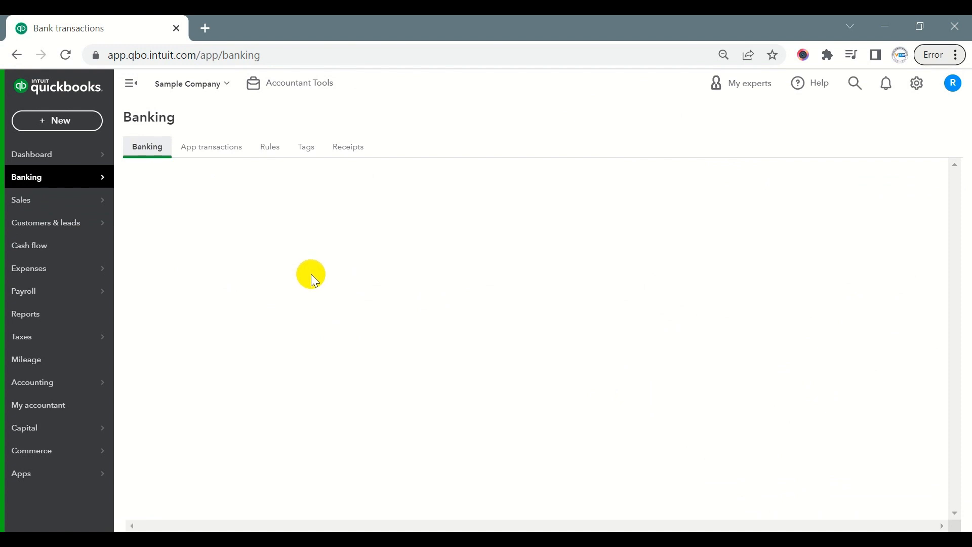
scroll(430, 364, "down", 1)
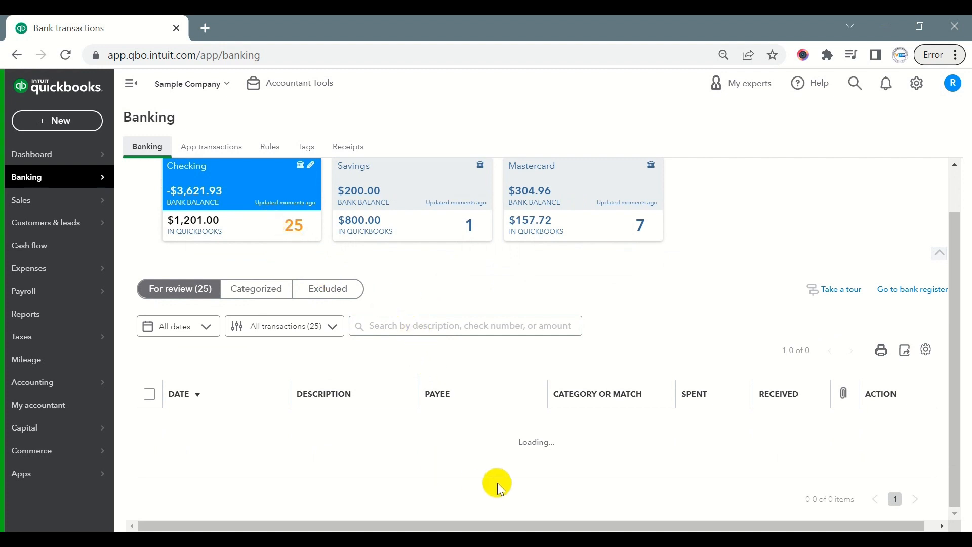
scroll(506, 425, "down", 4)
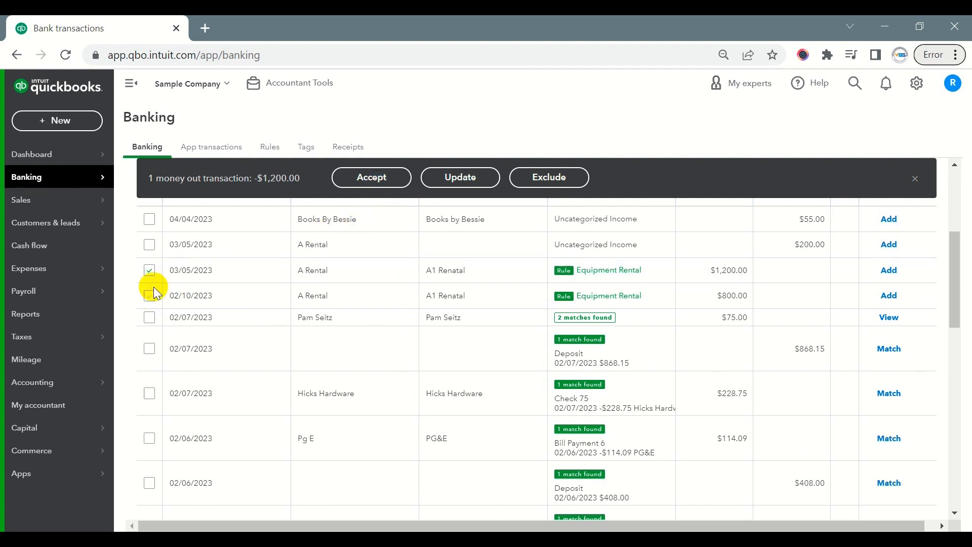
left_click(151, 295)
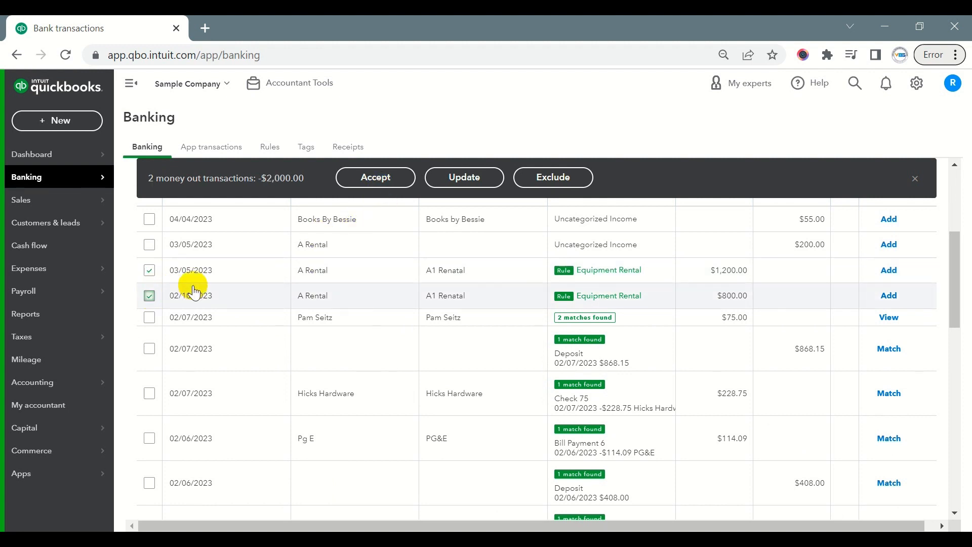
left_click(358, 180)
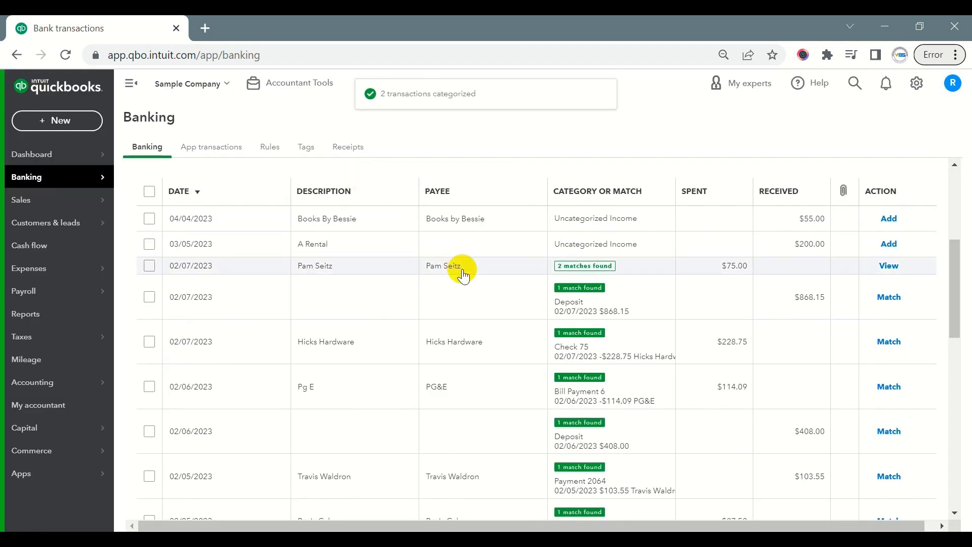
- Review the Checking account's categorized transactions for the A Rental entries and the rule applied to them
scroll(463, 275, "up", 5)
scroll(336, 318, "down", 2)
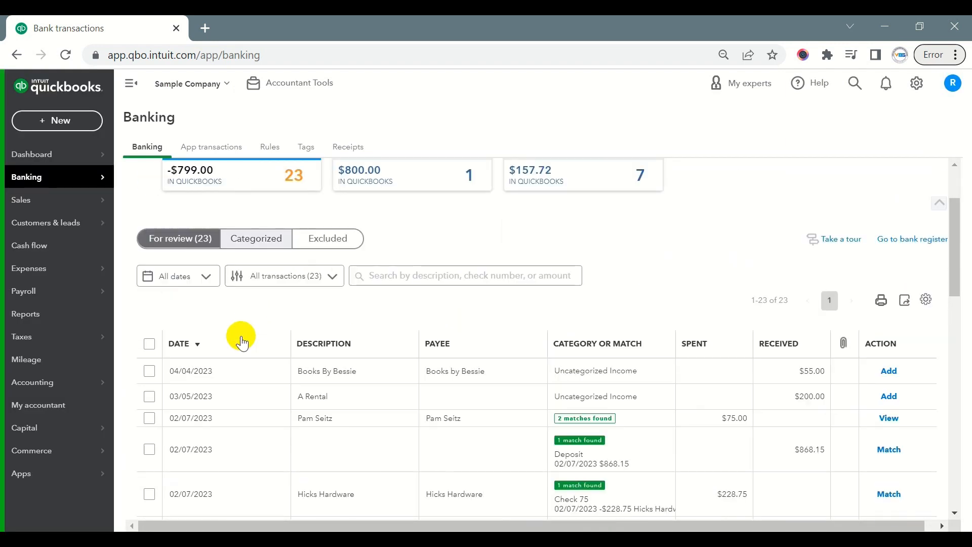
left_click(256, 240)
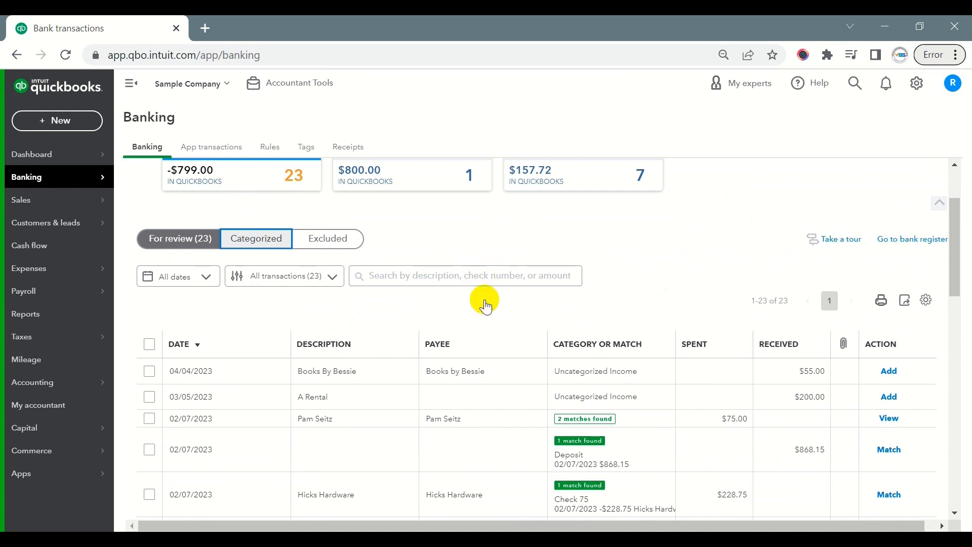
scroll(477, 304, "down", 2)
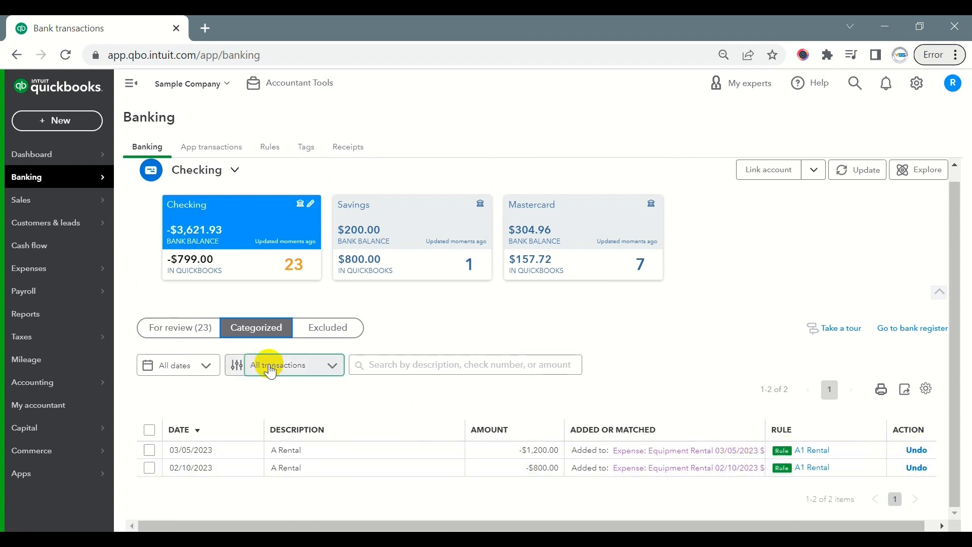
- Start another new bank rule and add a second condition based on Amount
left_click(269, 150)
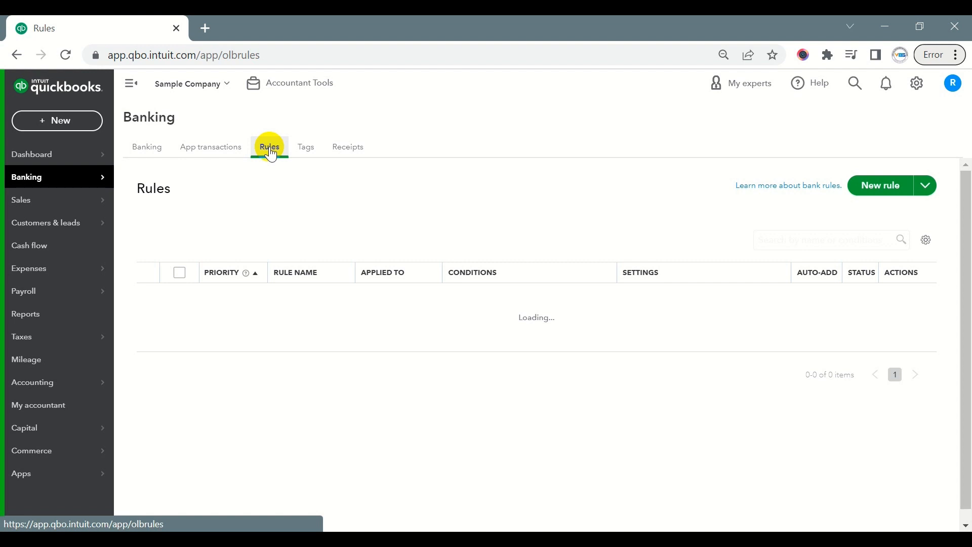
left_click(865, 193)
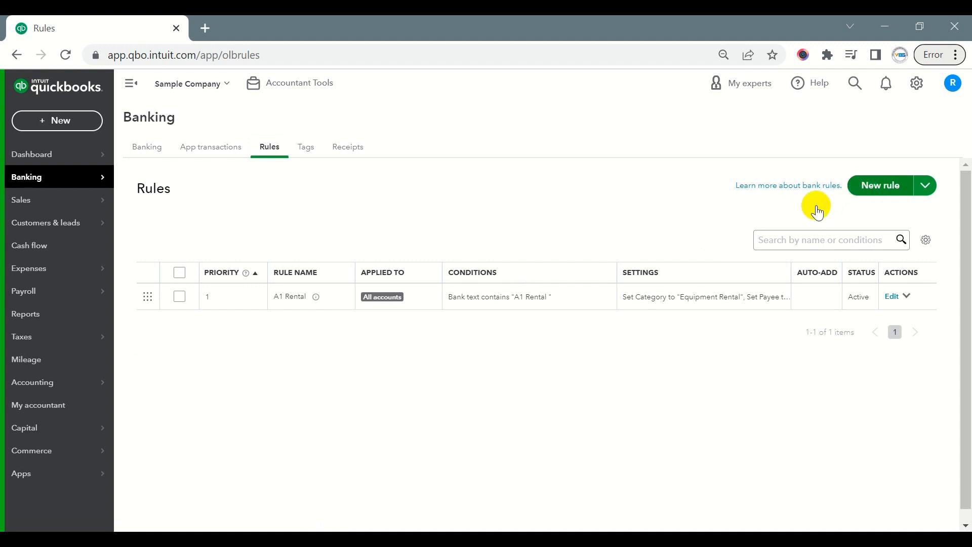
left_click(869, 188)
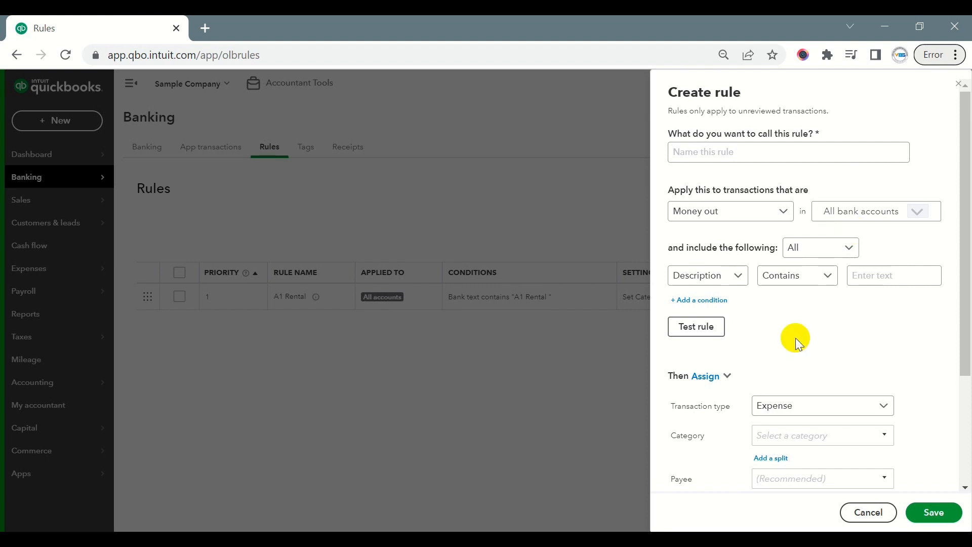
left_click(701, 301)
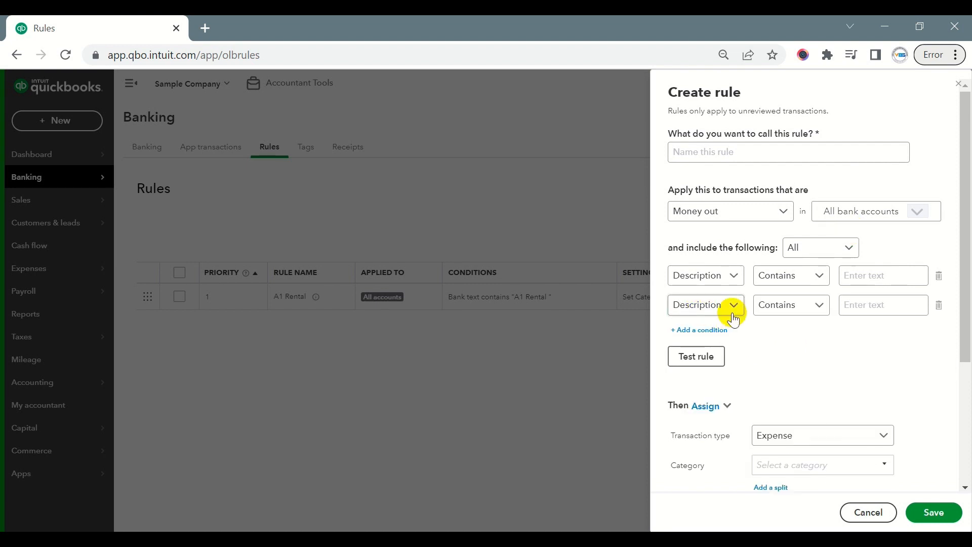
left_click(732, 306)
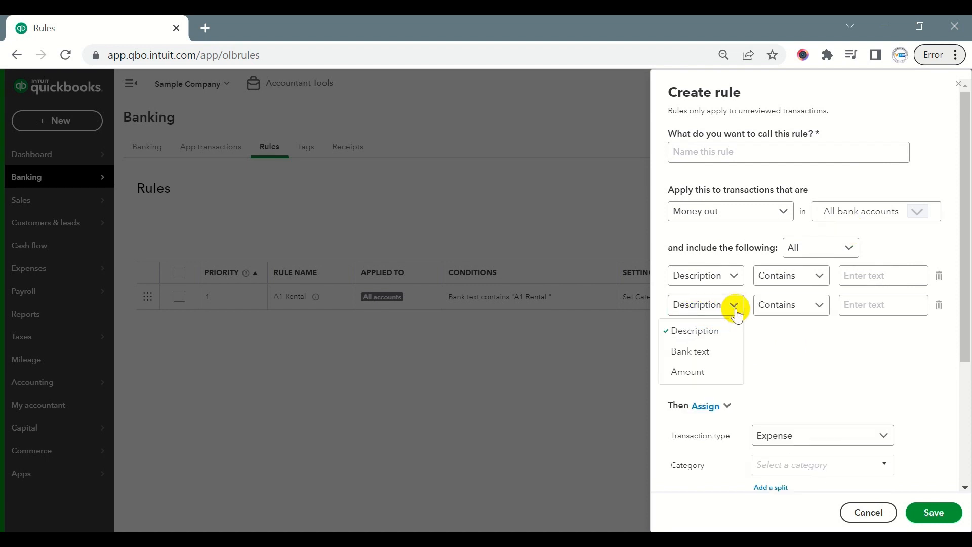
left_click(697, 372)
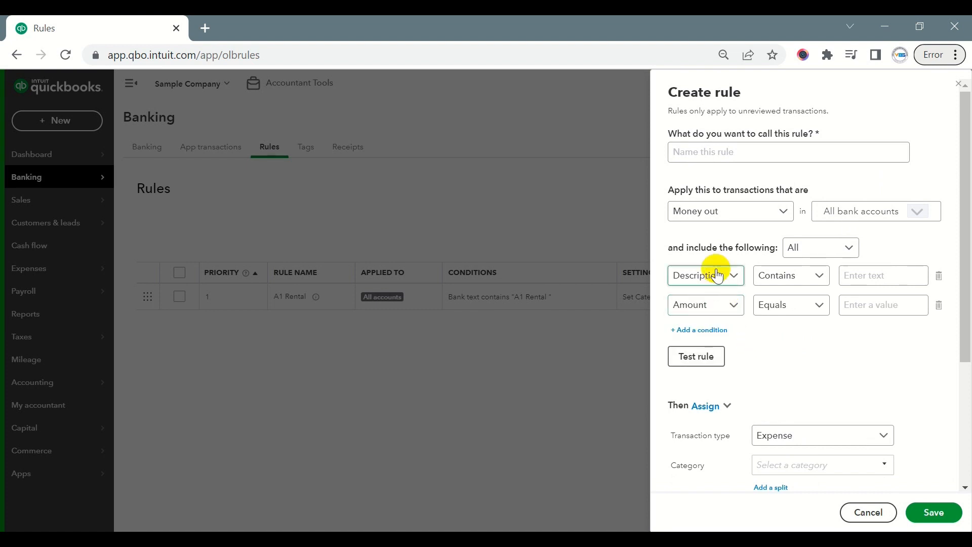
- Name the new rule "Micro Soft"
left_click(696, 154)
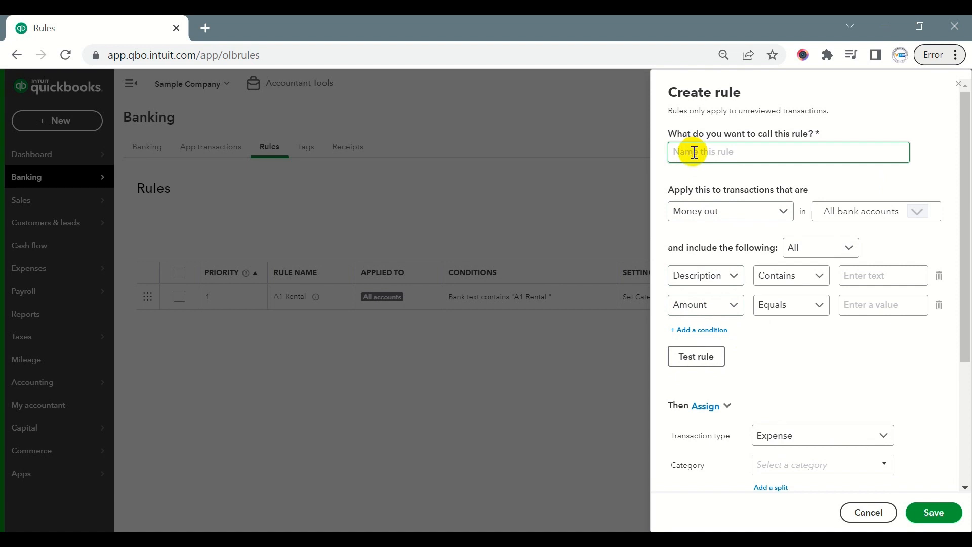
left_click(618, 383)
left_click(698, 153)
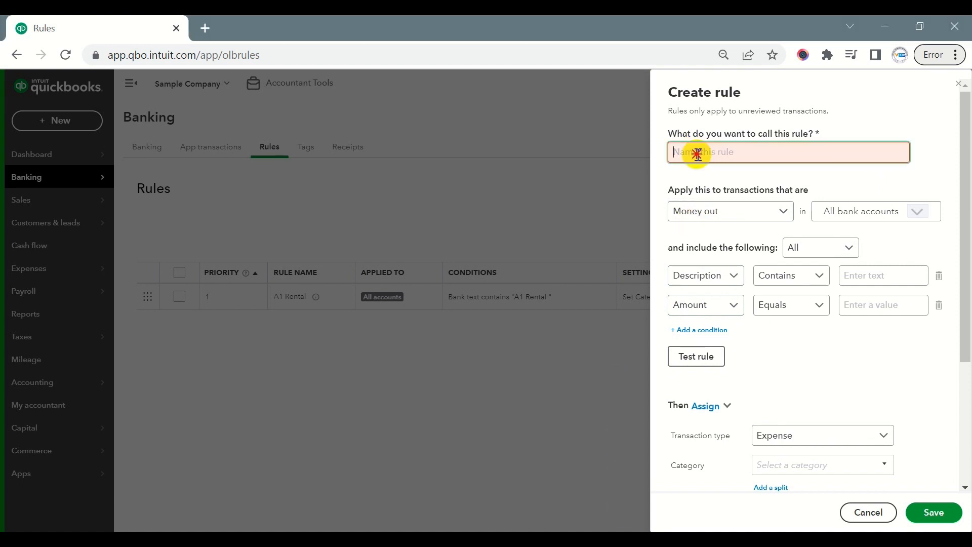
type("M")
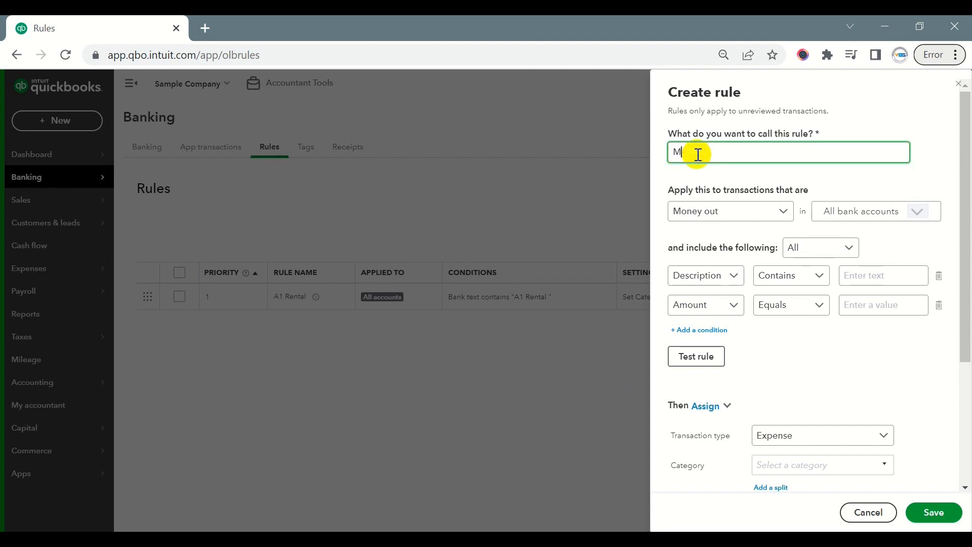
type("icro Soft")
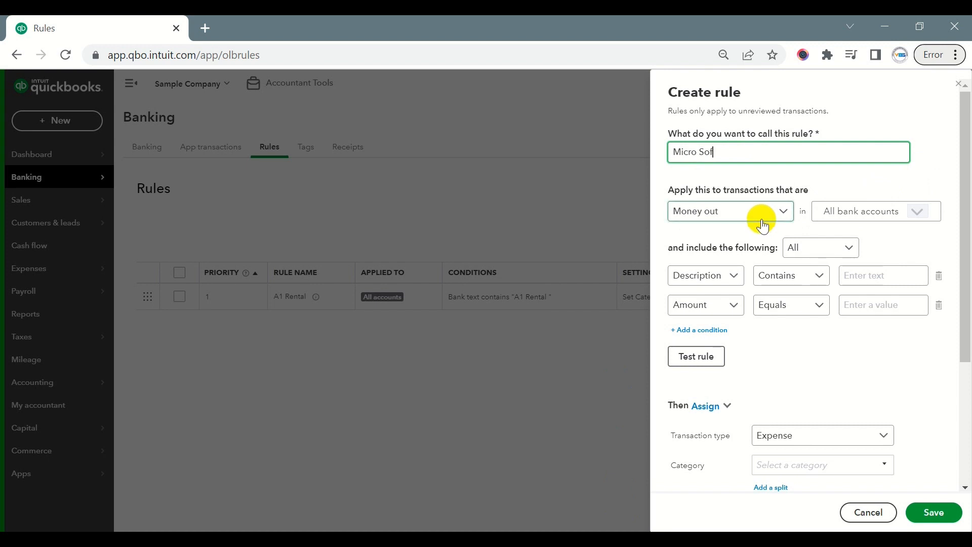
- Set the rule's first condition to Bank text Contains "Microsoft"
left_click(740, 277)
left_click(701, 326)
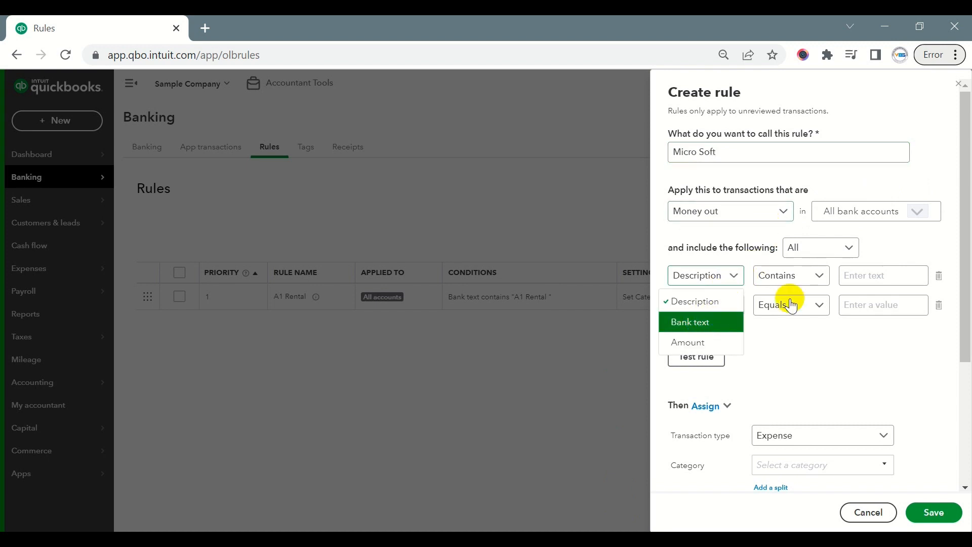
left_click(841, 275)
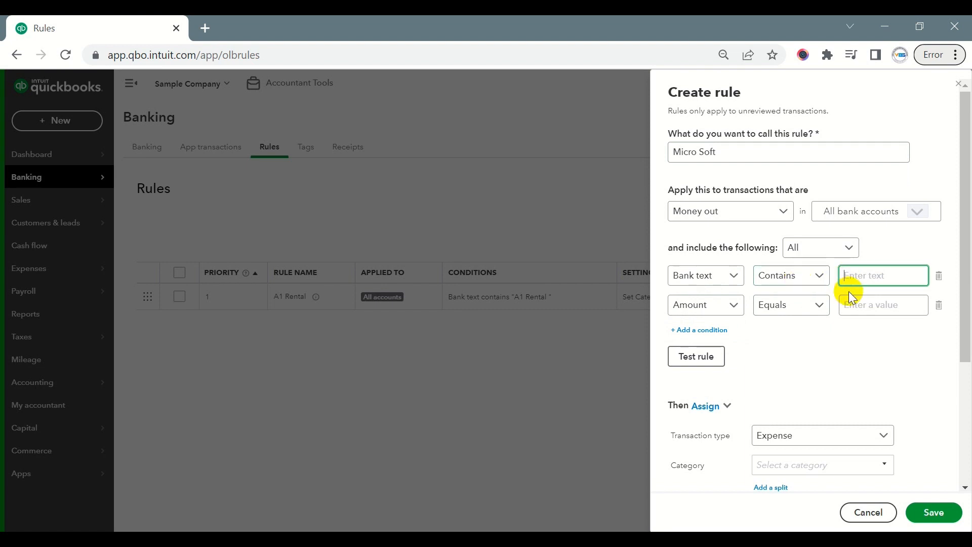
type("Microsoft")
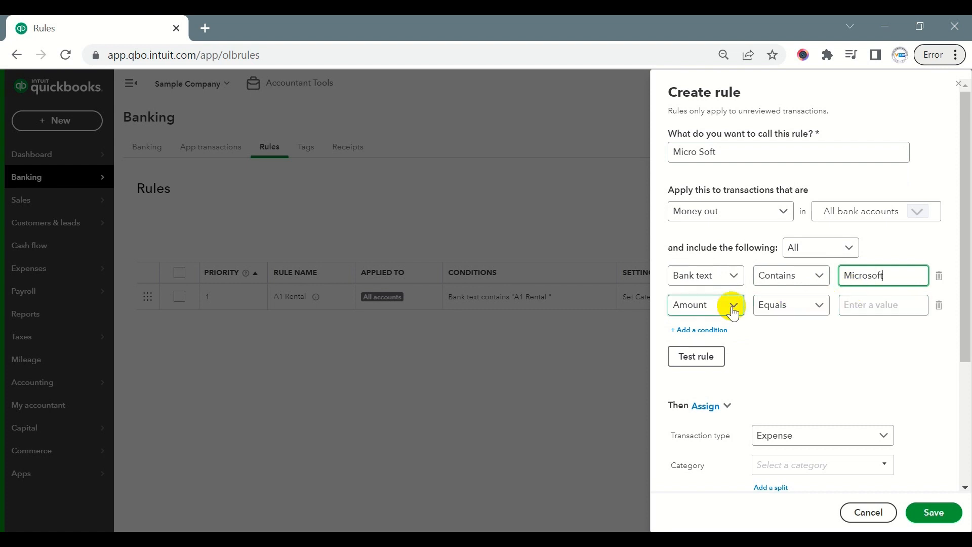
- Set the rule's second condition to Amount Is less than 100
left_click(819, 310)
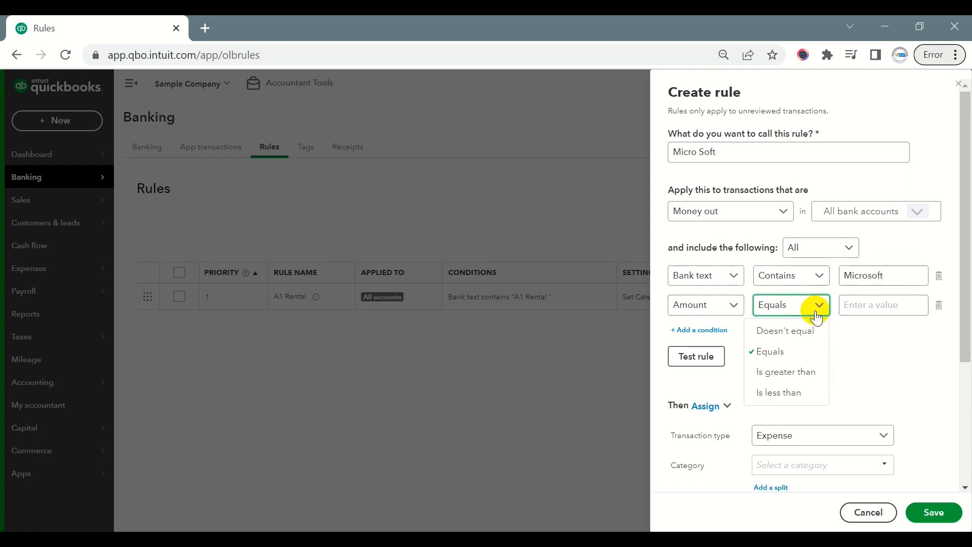
left_click(805, 394)
left_click(855, 306)
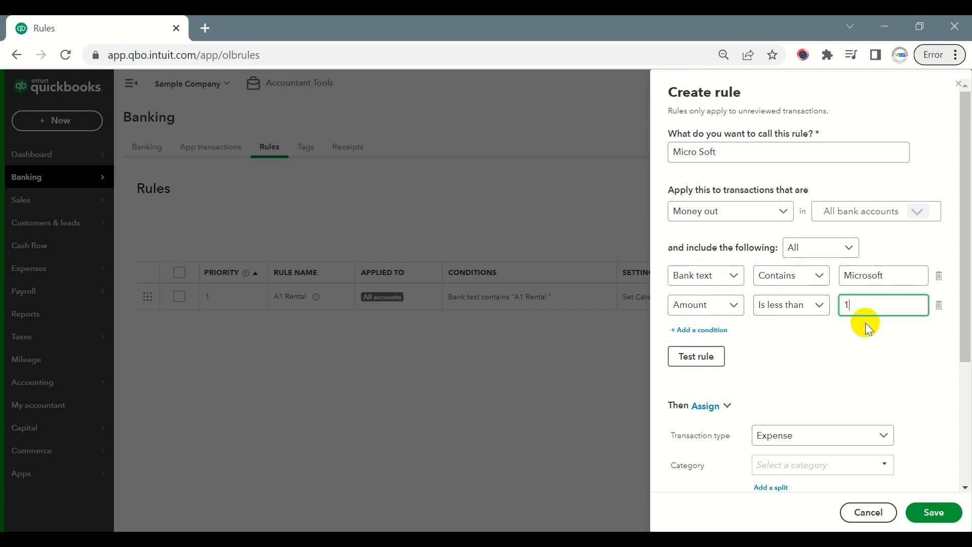
type("100")
- Enter "Software" as the rule's category and start adding it as a new account
scroll(825, 329, "down", 4)
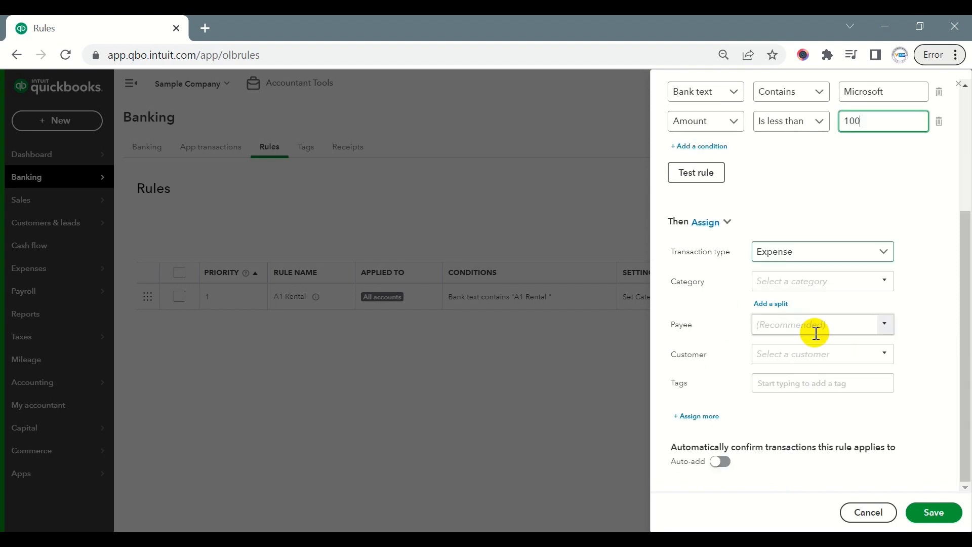
left_click(785, 284)
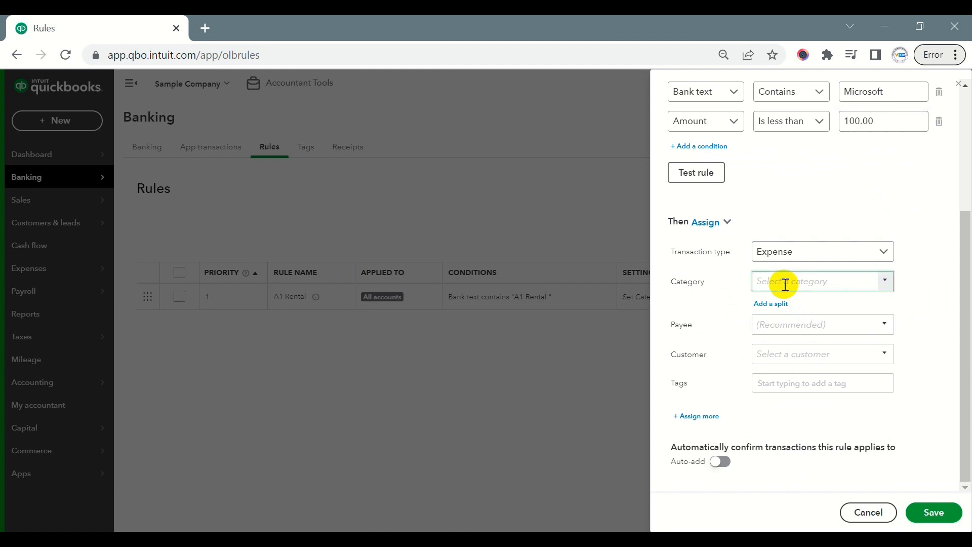
type("Soft")
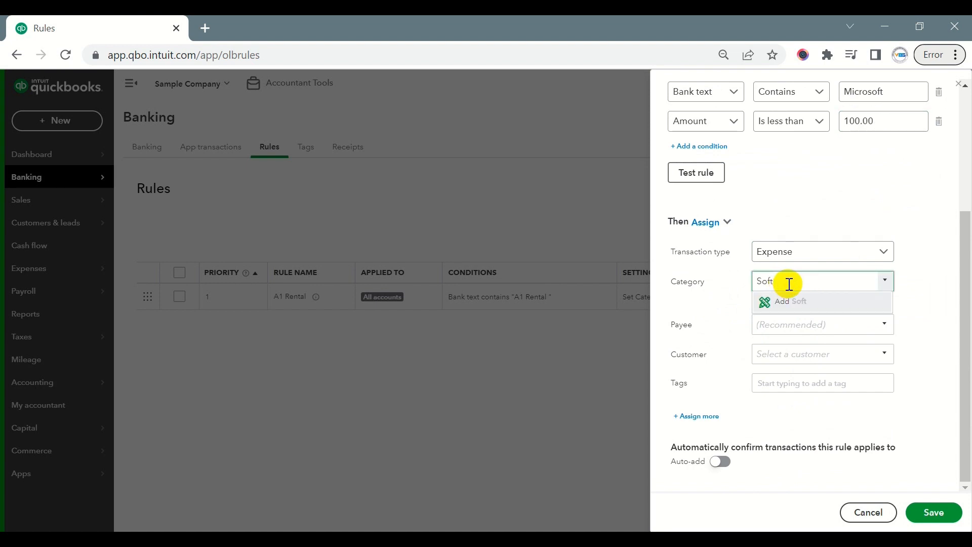
type("ware")
left_click(797, 302)
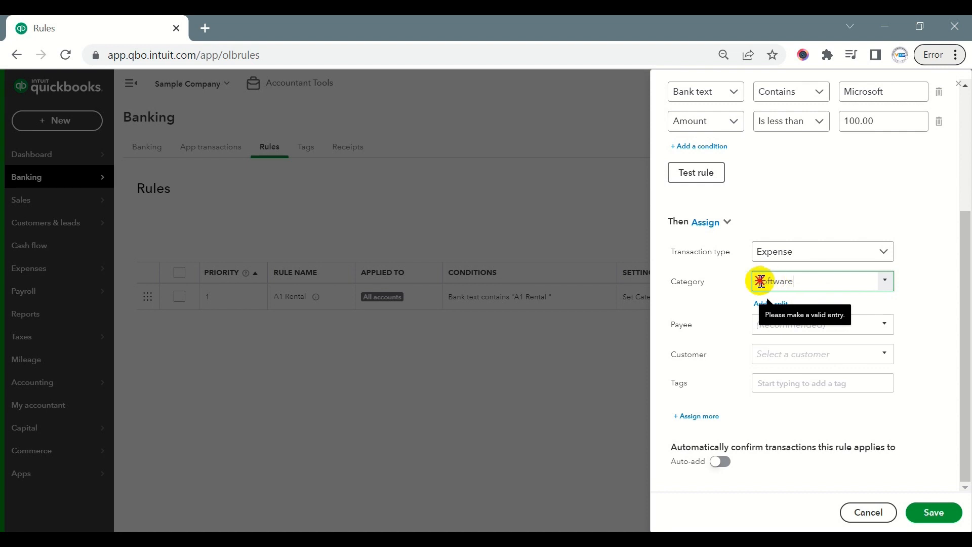
left_click_drag(756, 280, 796, 284)
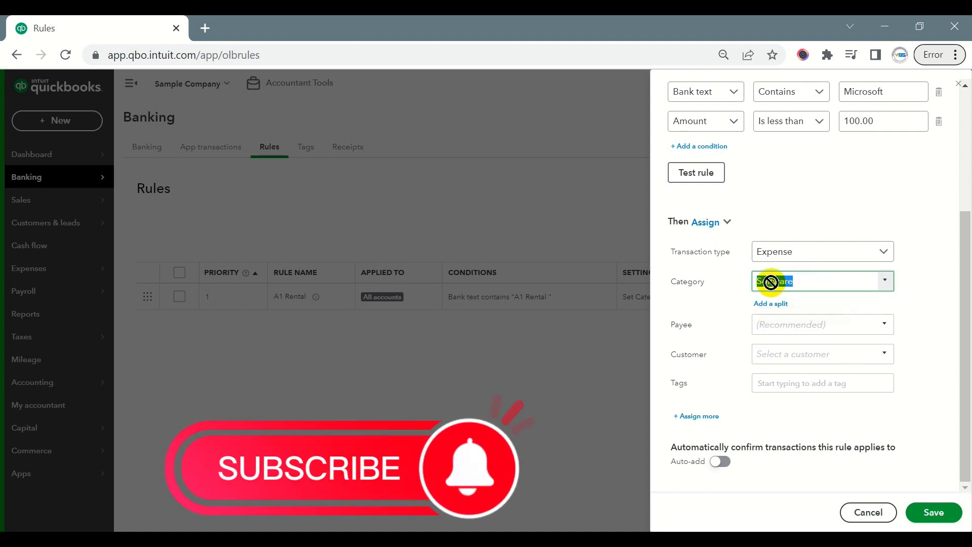
left_click(885, 286)
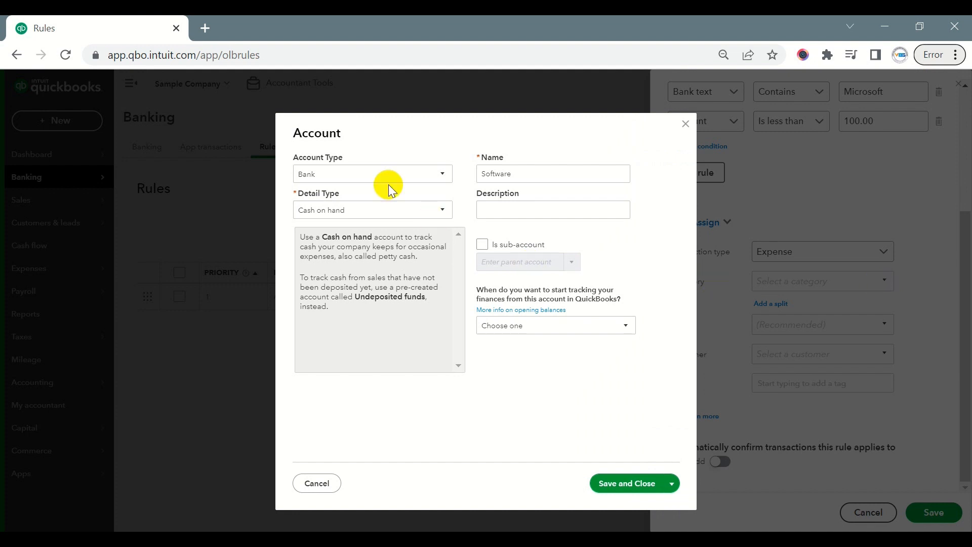
- Give the new Software account the type Expenses and detail type Dues & subscriptions, and save it
left_click(361, 178)
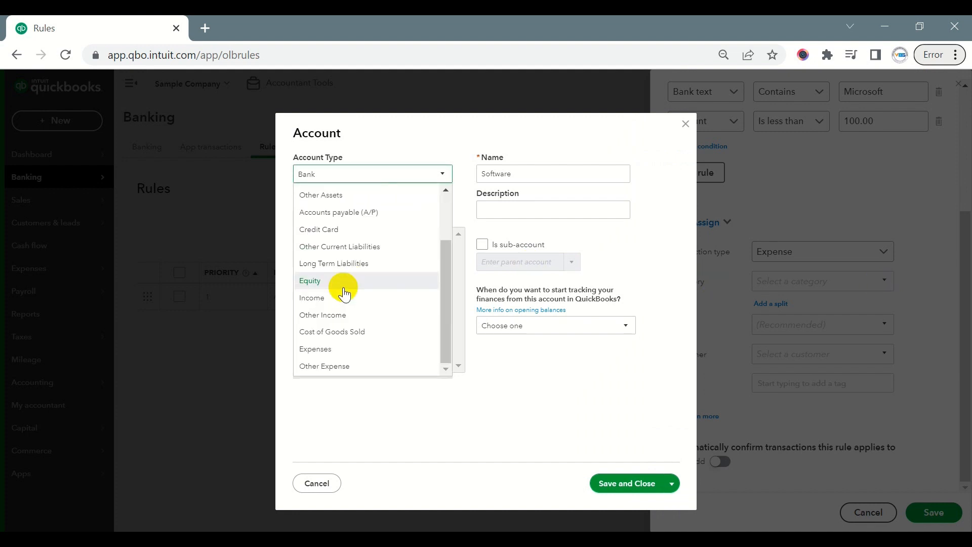
left_click(340, 348)
left_click(373, 224)
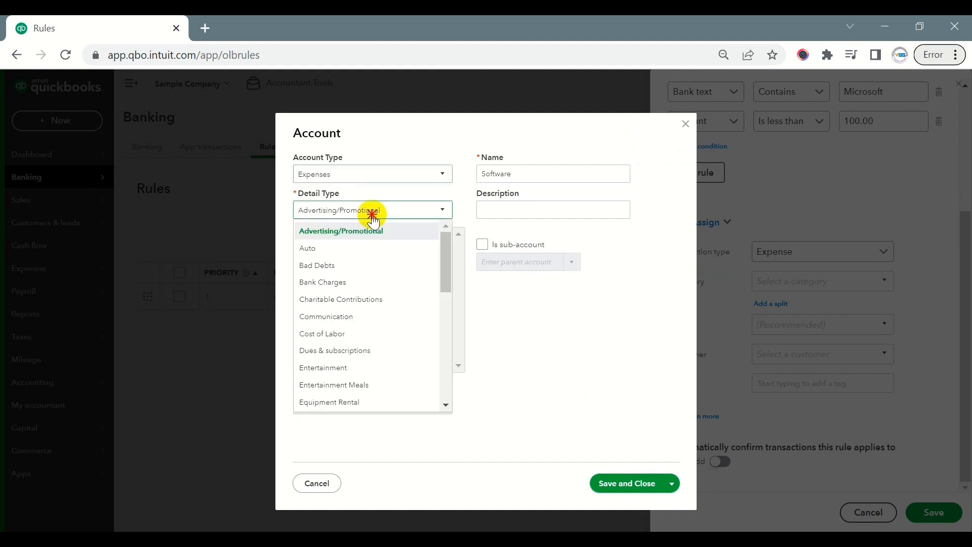
left_click(369, 213)
left_click(373, 210)
scroll(370, 318, "down", 1)
scroll(369, 317, "down", 5)
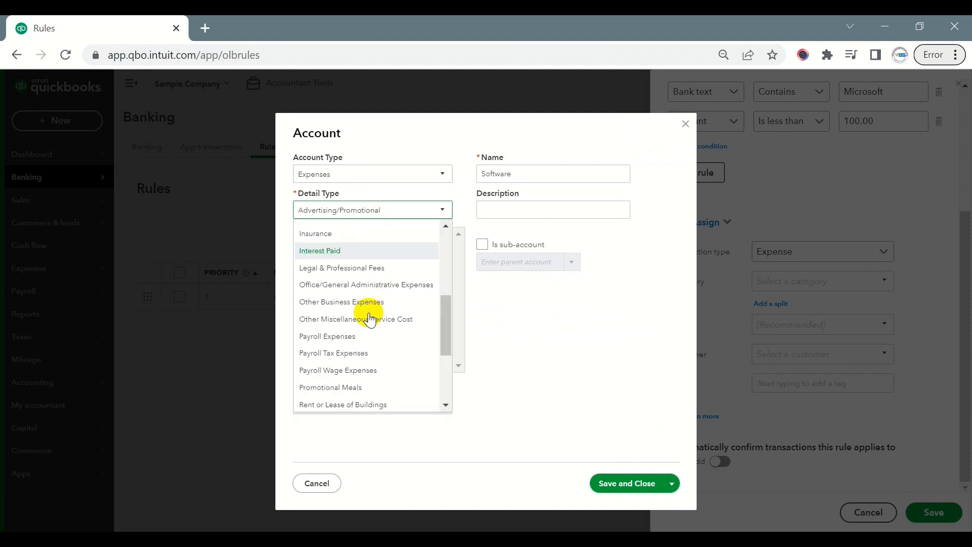
scroll(369, 318, "up", 5)
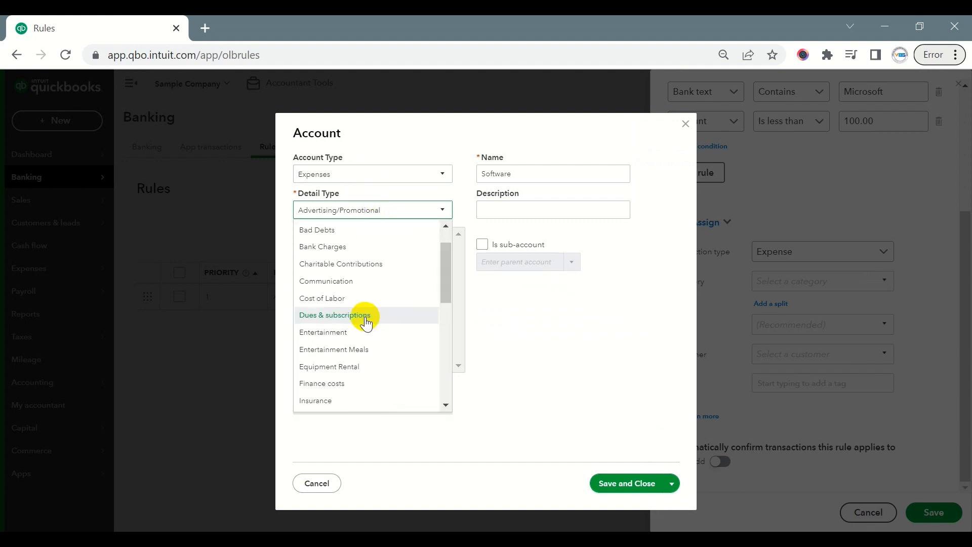
left_click(370, 318)
left_click(628, 483)
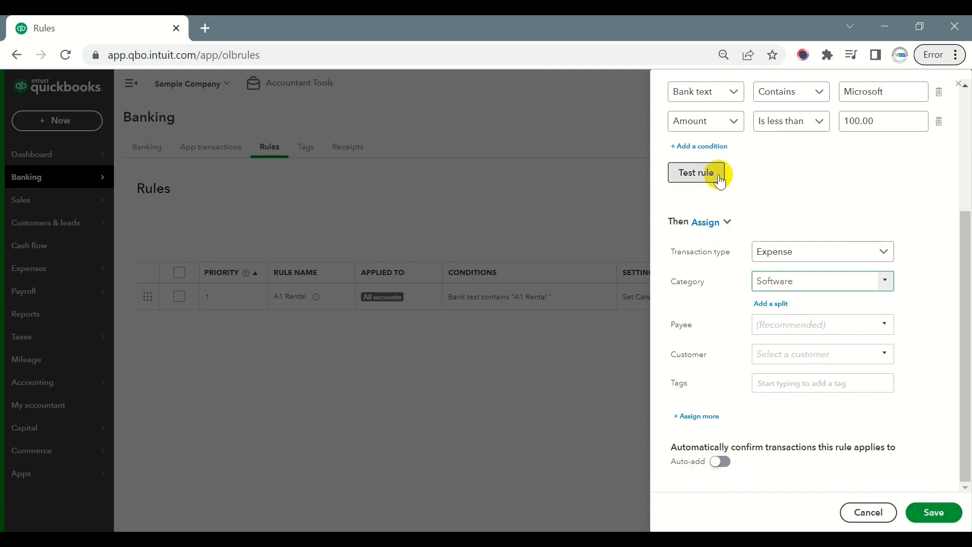
- Try a third rule condition of Amount Is greater than 100, and delete that condition
left_click(708, 147)
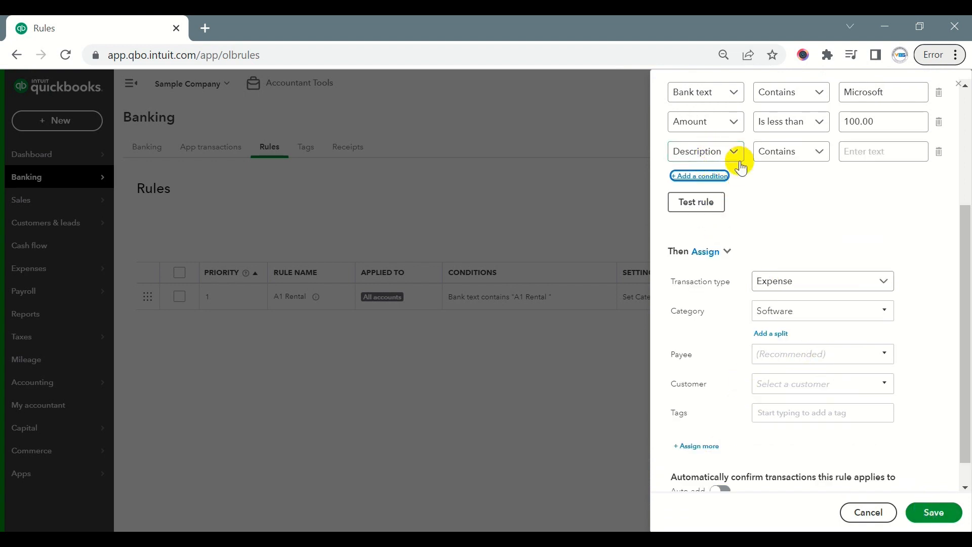
left_click(734, 152)
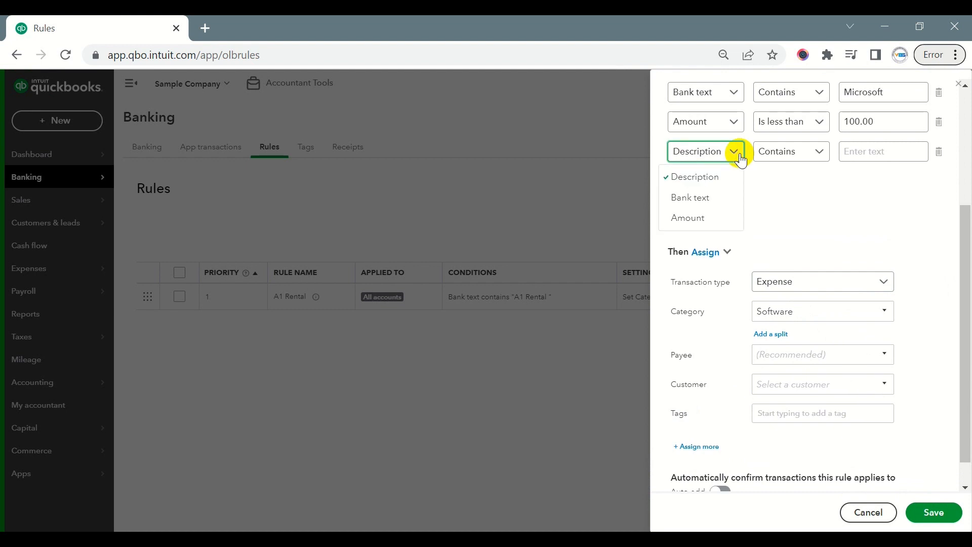
left_click(706, 221)
left_click(820, 158)
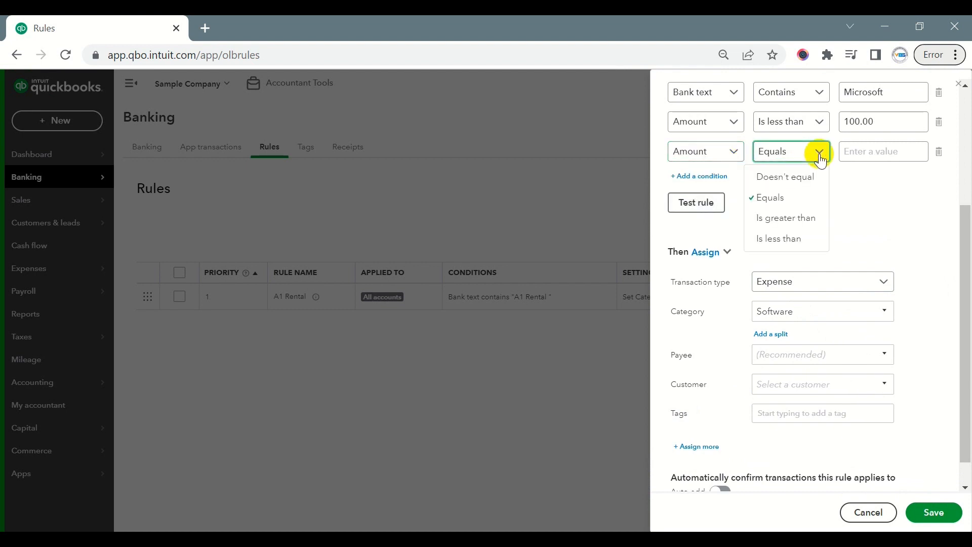
left_click(786, 218)
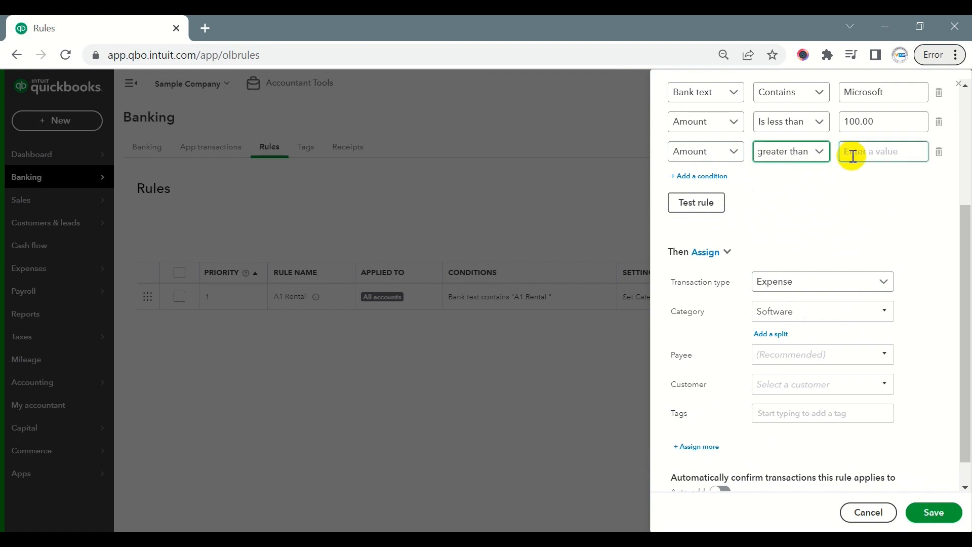
left_click(852, 156)
type("100")
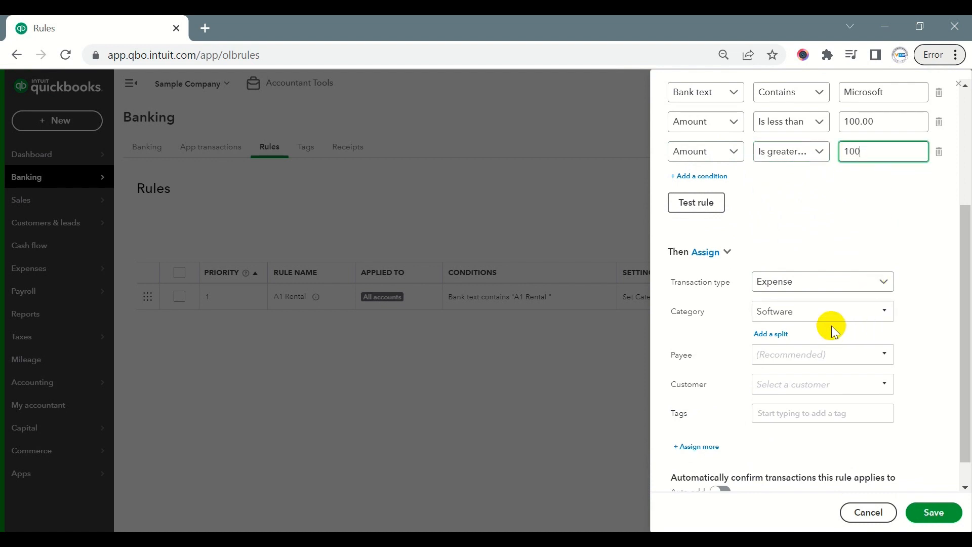
left_click(939, 152)
- Save the Micro Soft rule with its two conditions and the Software category
left_click(864, 120)
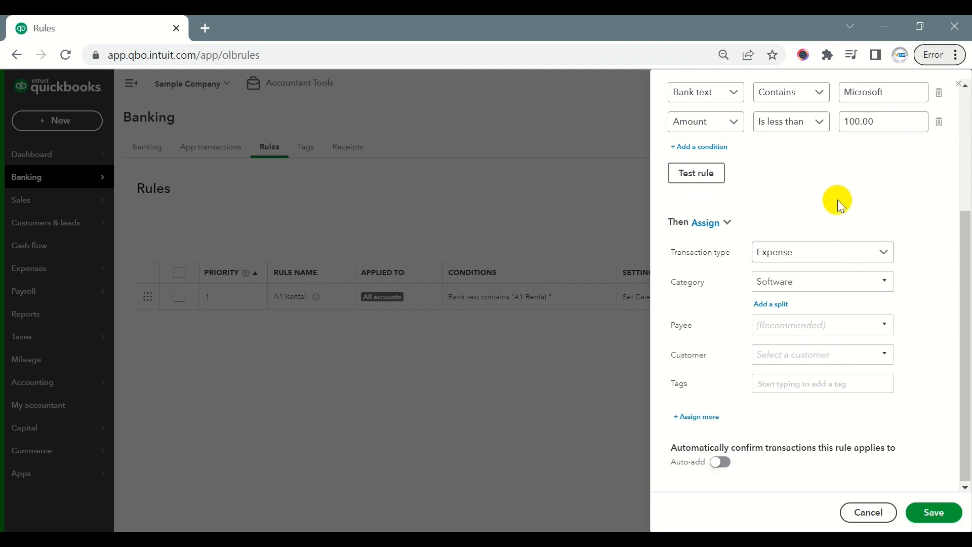
left_click(935, 513)
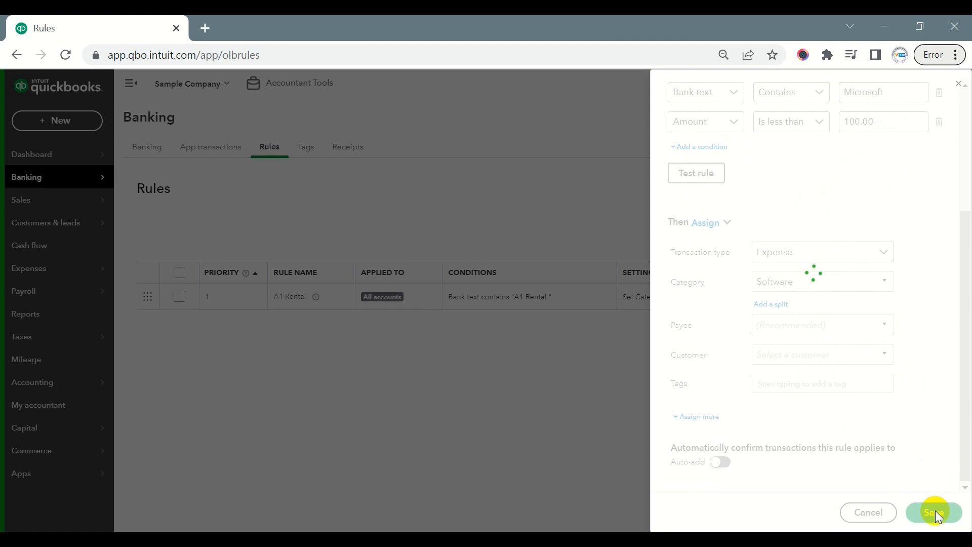